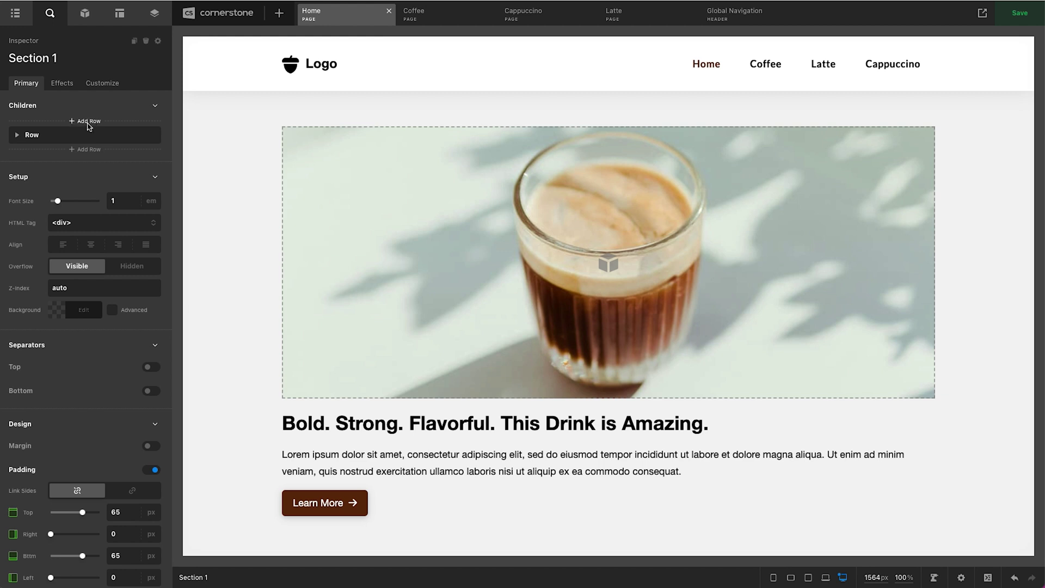
Add a Div (Global Margin) above the coffee image and give it an 8em bottom margin
click(87, 121)
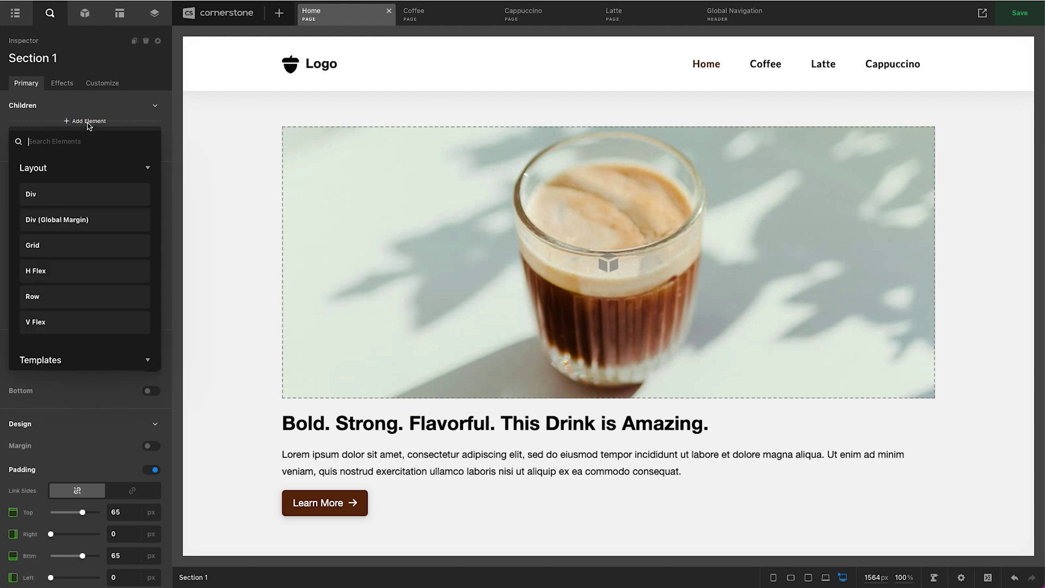
click(70, 223)
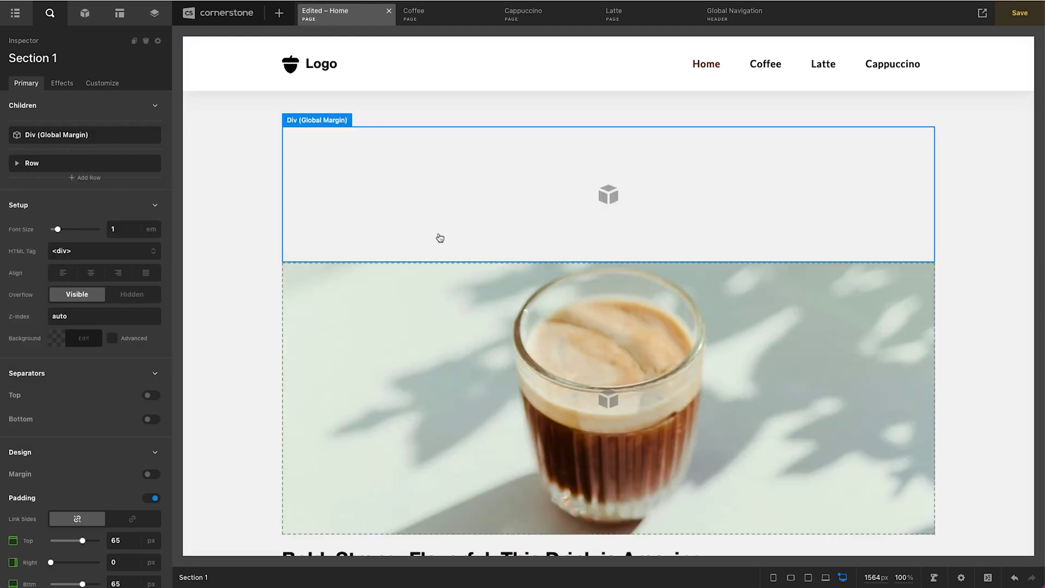
click(359, 196)
scroll(86, 365, down, 10)
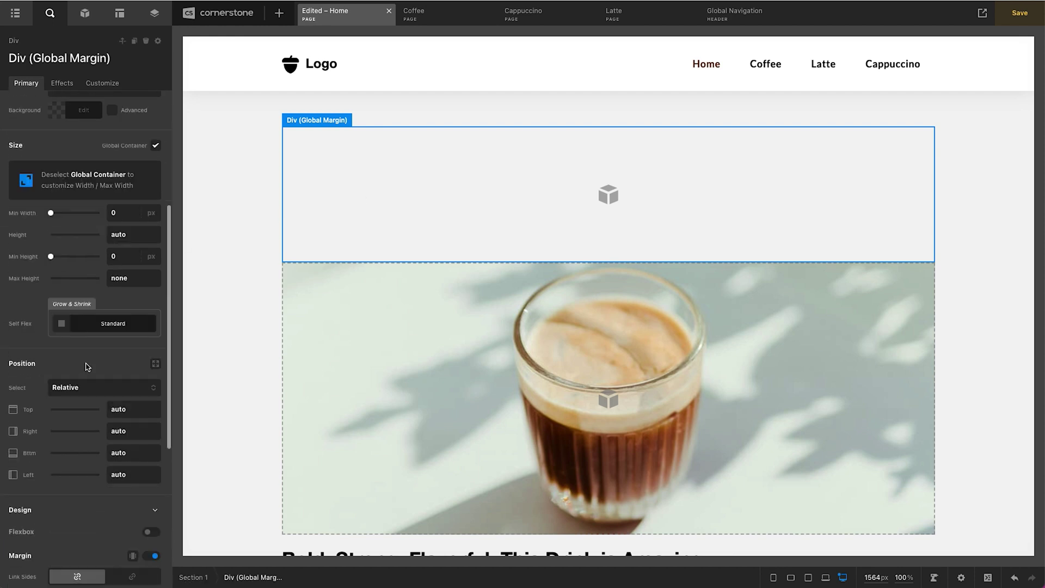
click(124, 480)
text(8em)
key(Return)
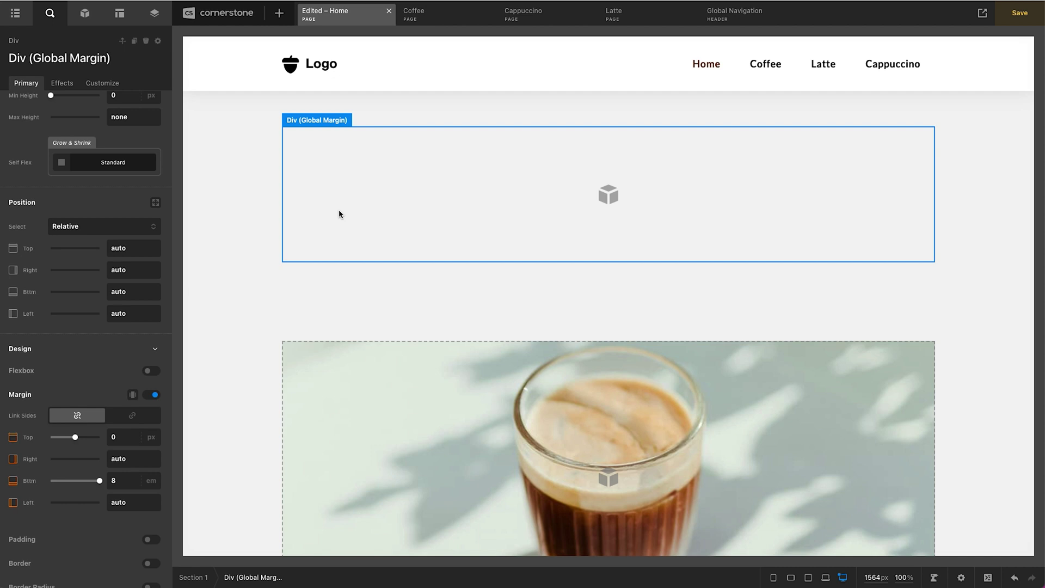
click(86, 14)
Find 'slider' in Elements and drop a Slider (Inline) into the Global Margin div, then select its Slide Container
text(slider)
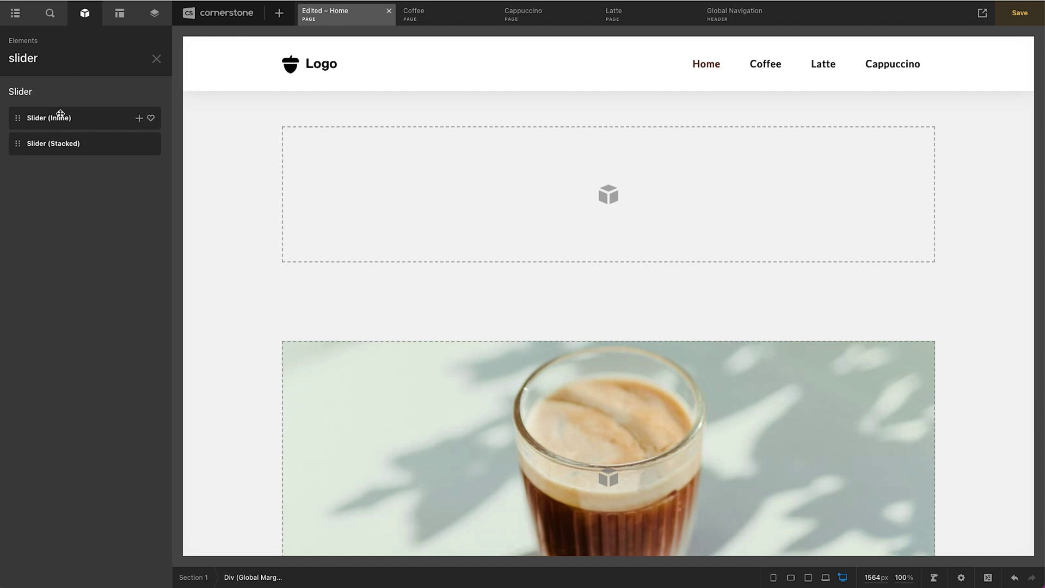
drag(60, 116, 415, 201)
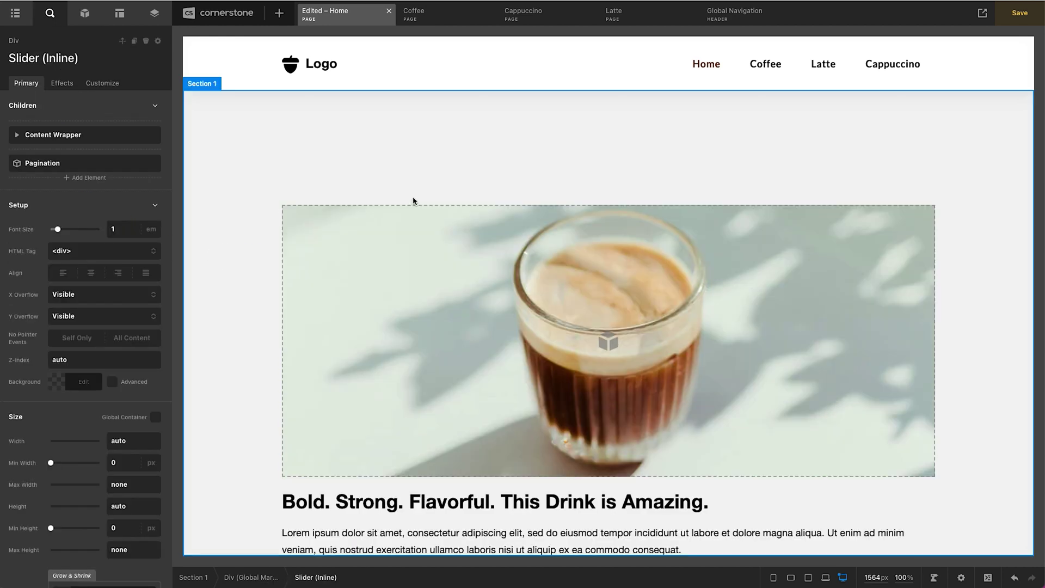
click(510, 242)
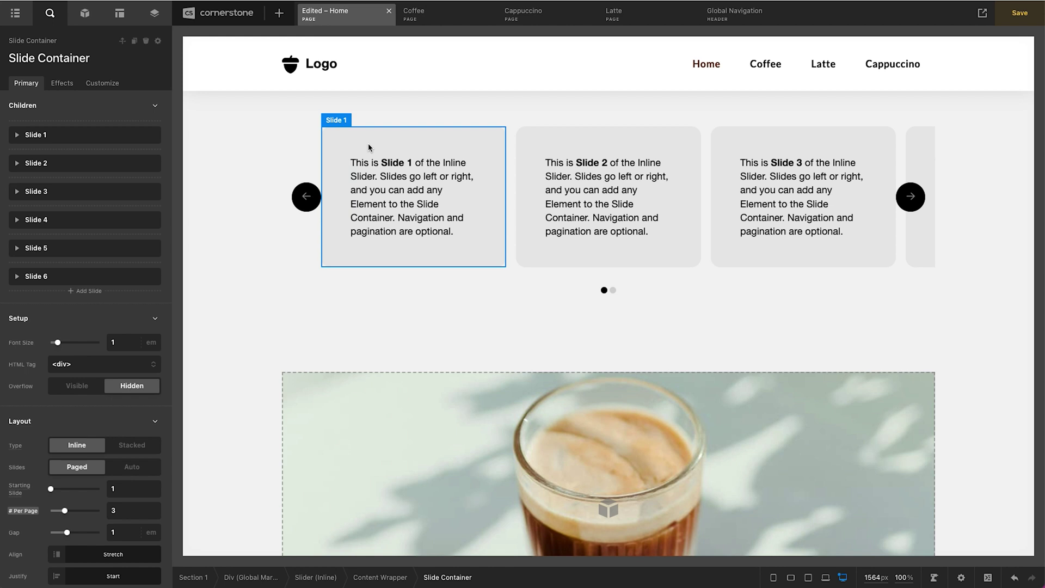
click(510, 147)
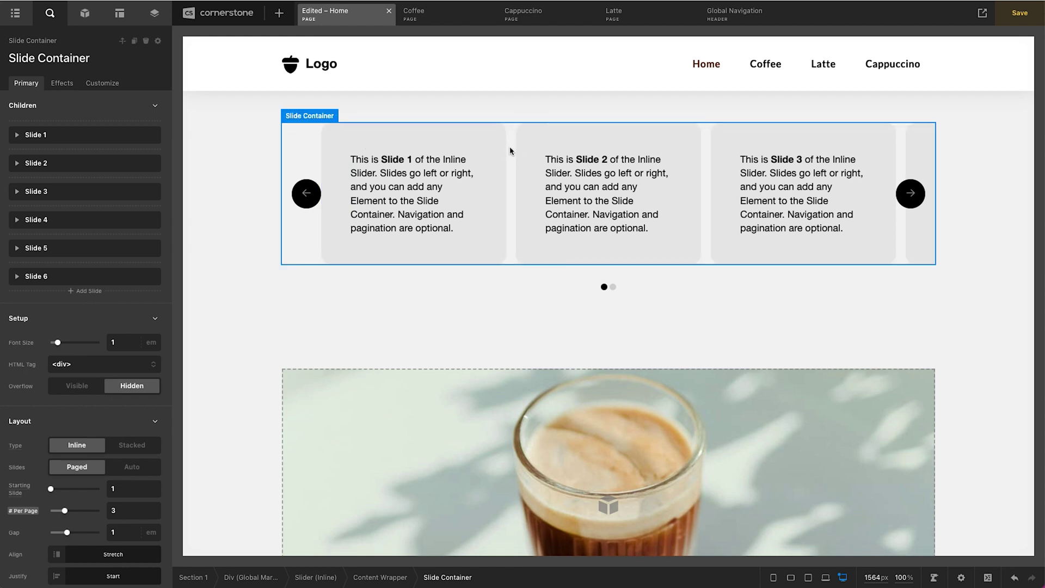
Set the Slide Container's Justify to Center and Wrap to Carousel, then advance twice to check looping
scroll(47, 364, down, 5)
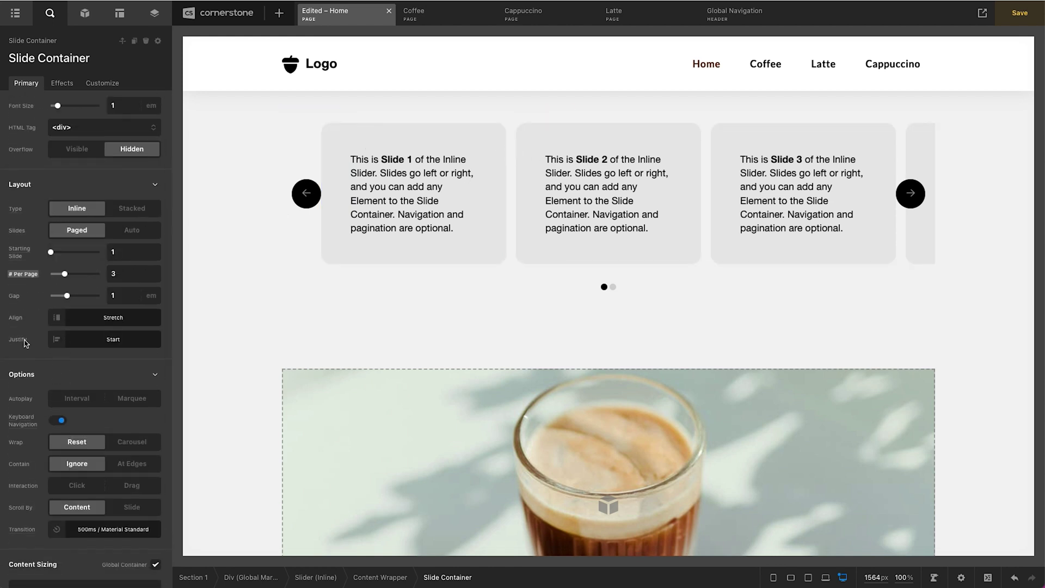
click(100, 341)
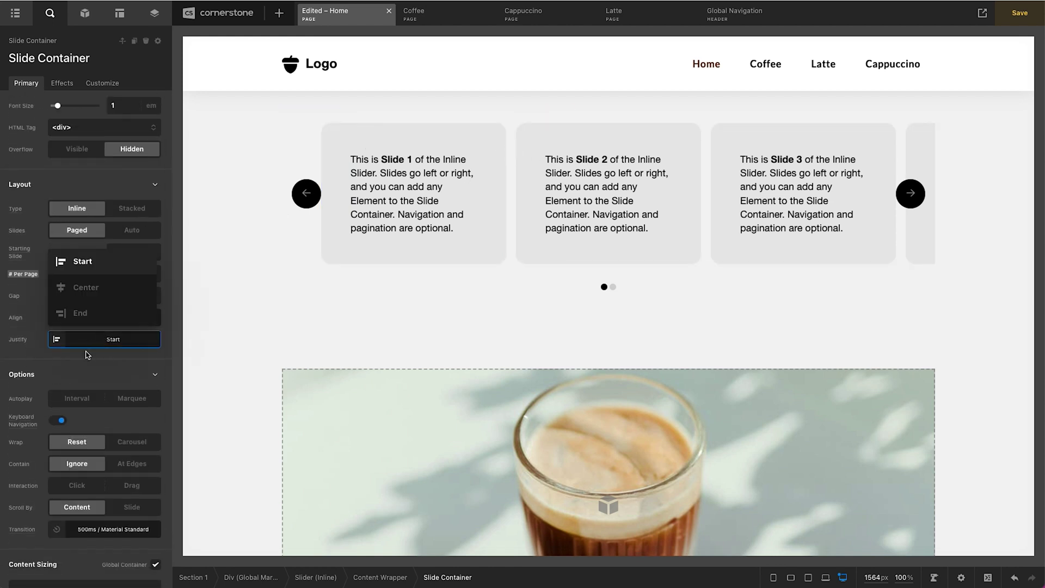
click(84, 292)
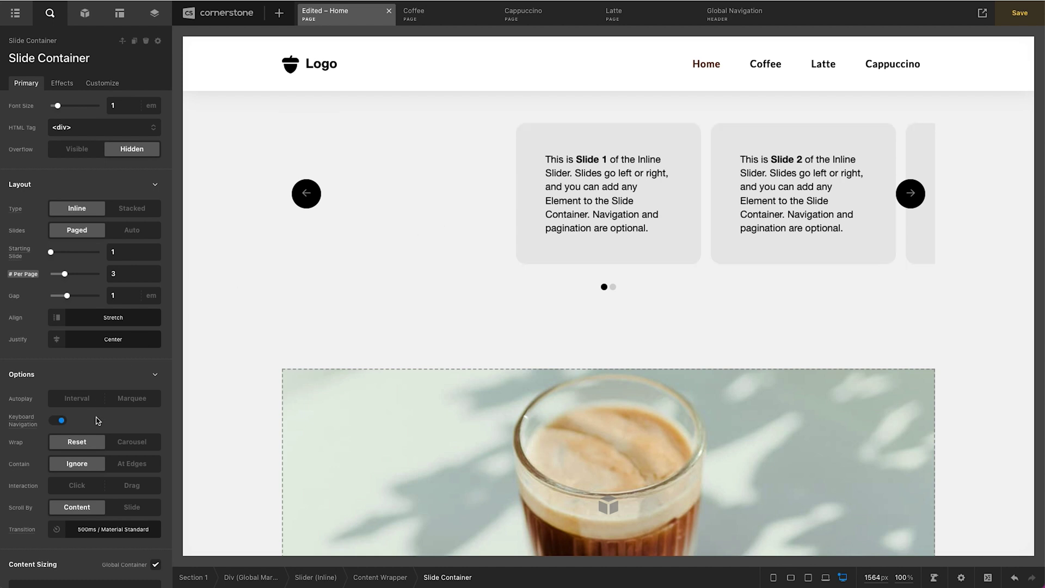
click(136, 448)
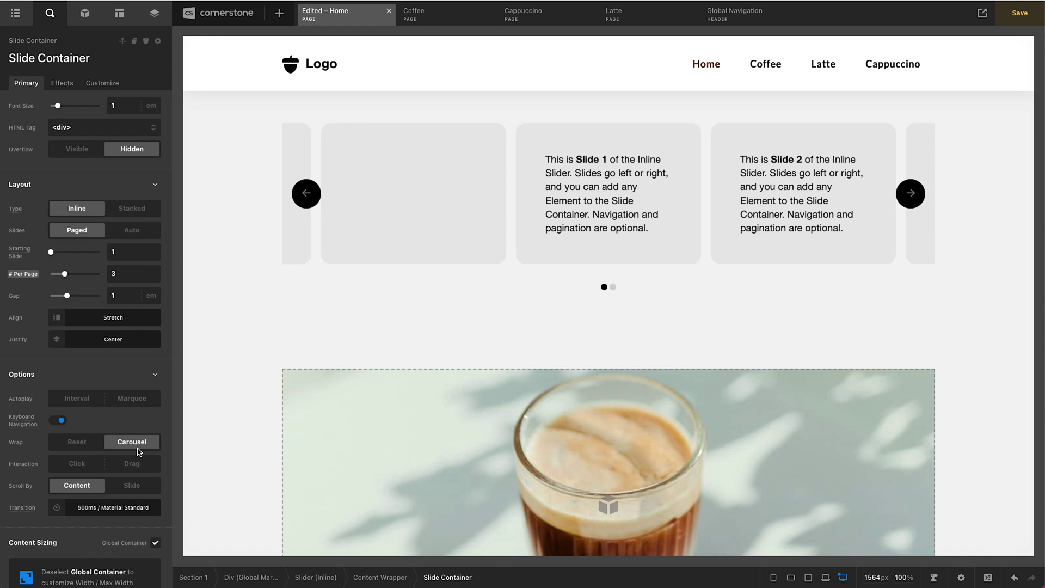
click(917, 201)
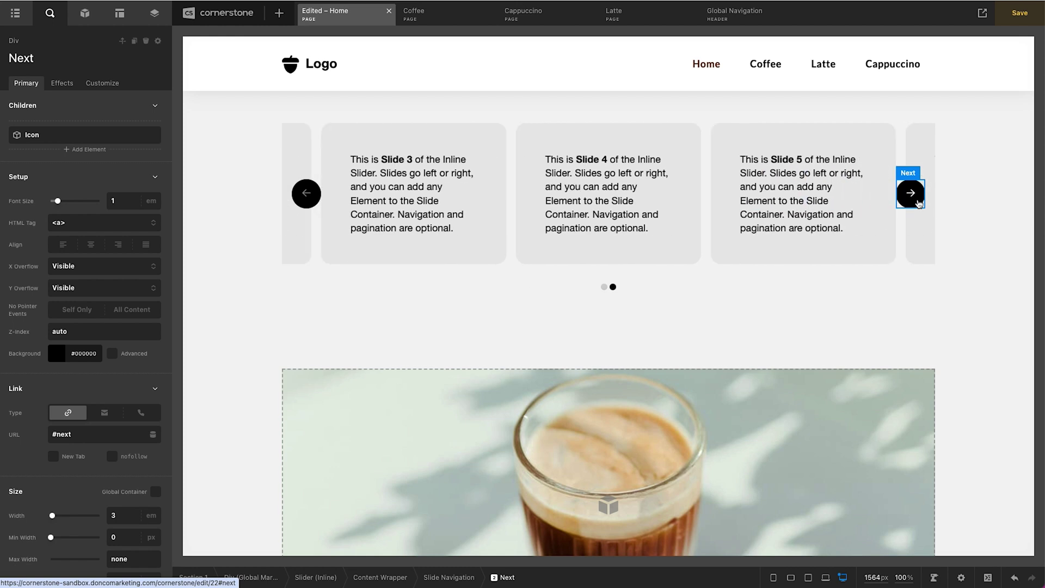
click(918, 203)
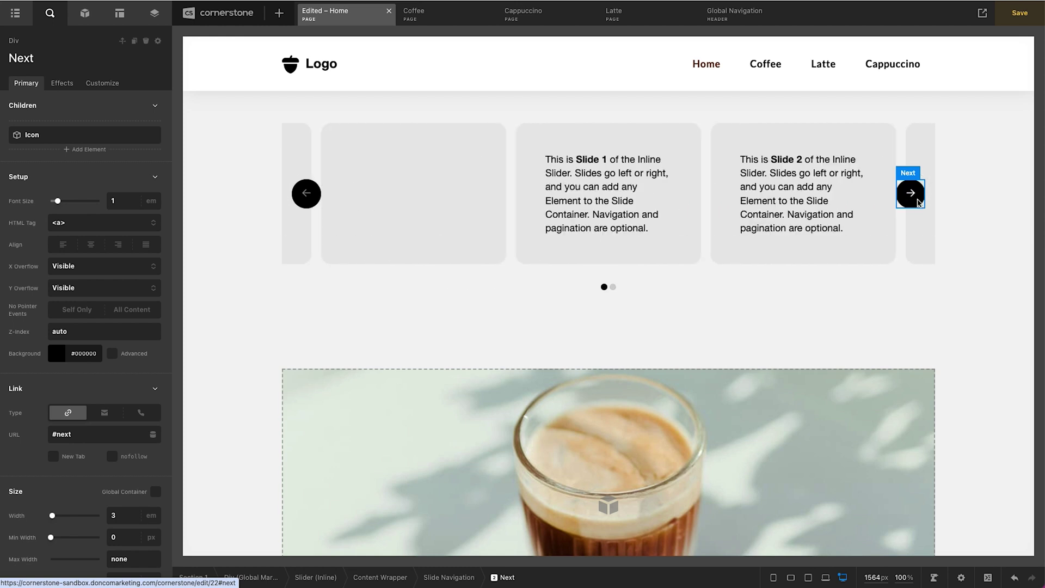
Try 2 slides per page on the Slide Container and preview the middle and last pages
click(505, 190)
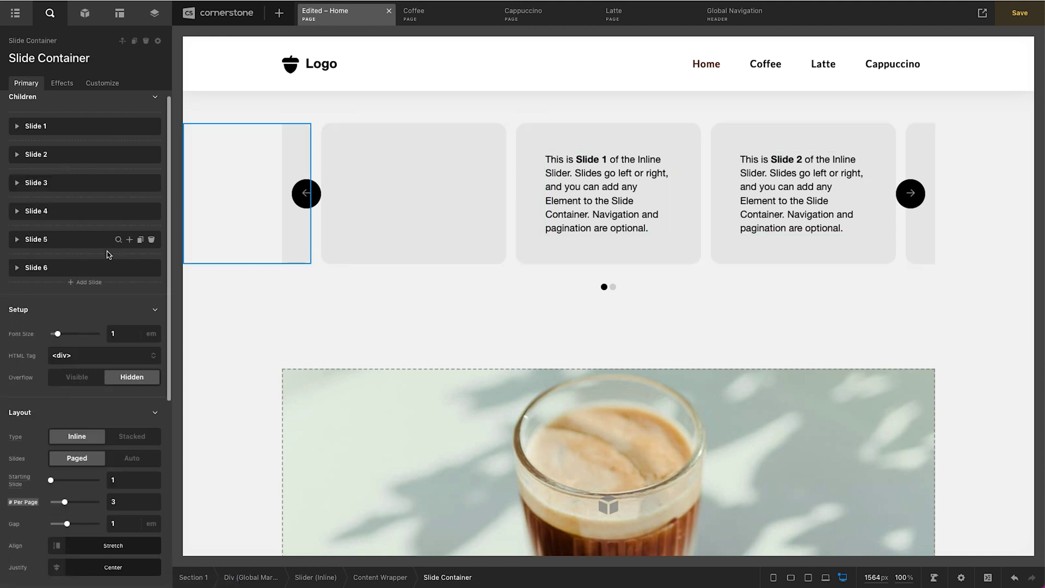
scroll(109, 253, down, 6)
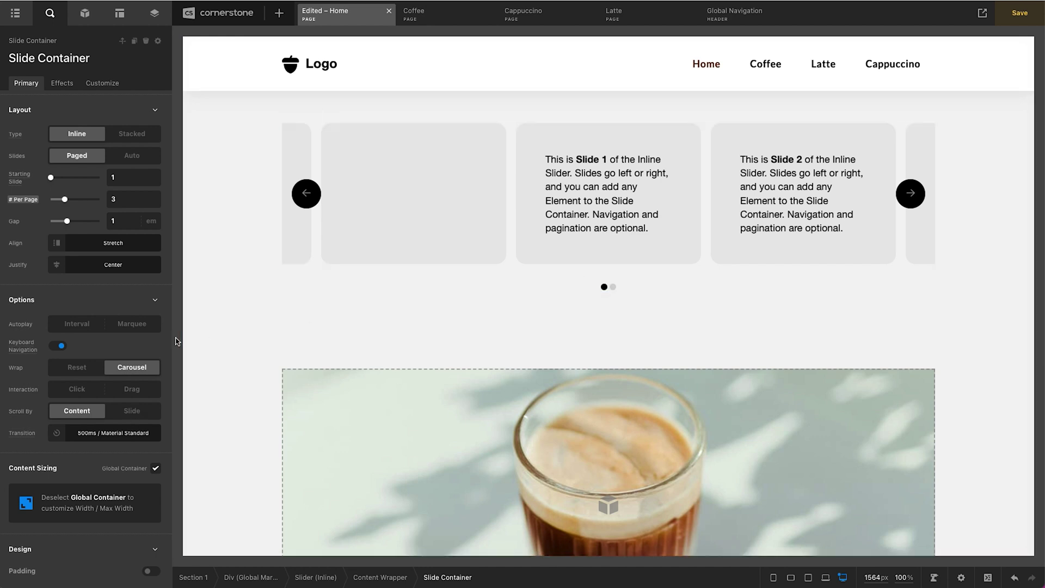
click(123, 199)
text(2)
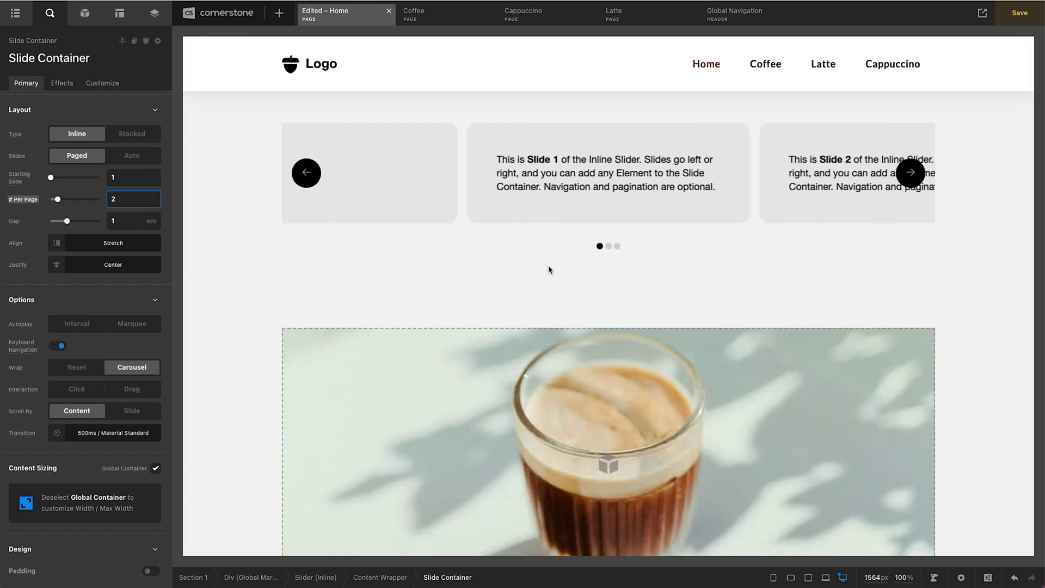
click(609, 248)
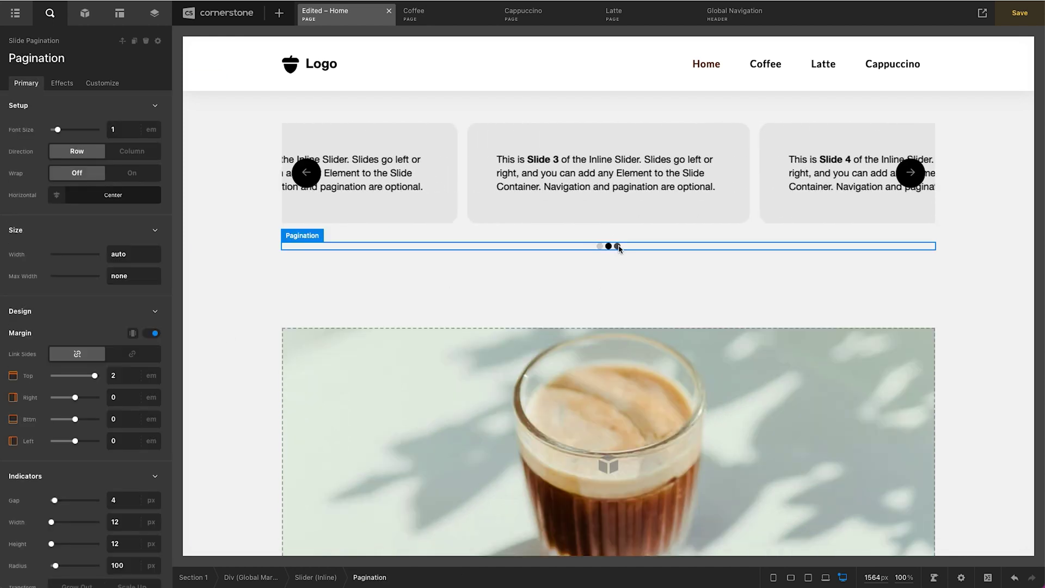
click(617, 246)
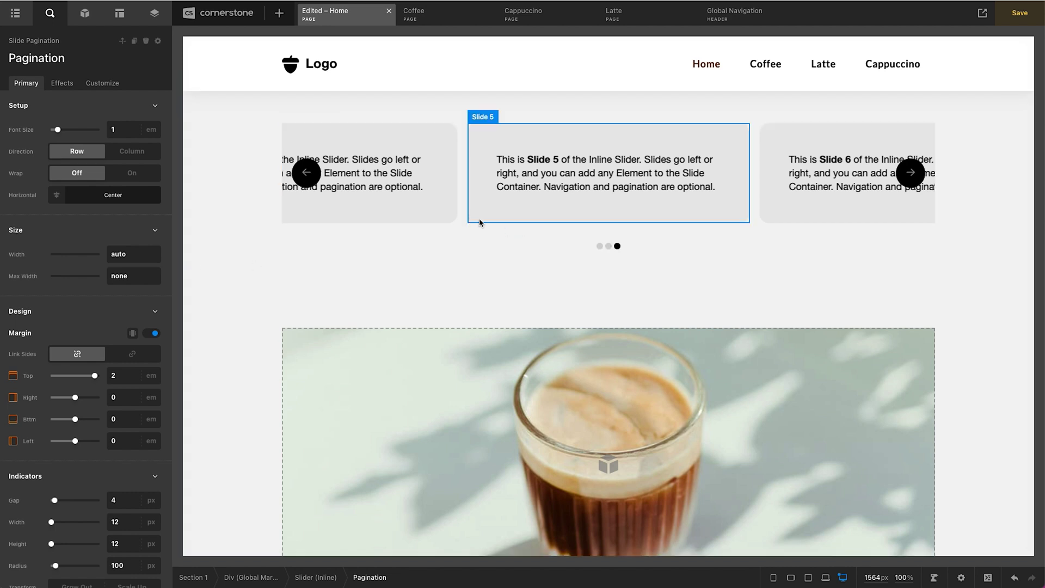
Set the Slide Container to 3 slides per page with Scroll By set to Slide
click(458, 221)
scroll(109, 381, down, 3)
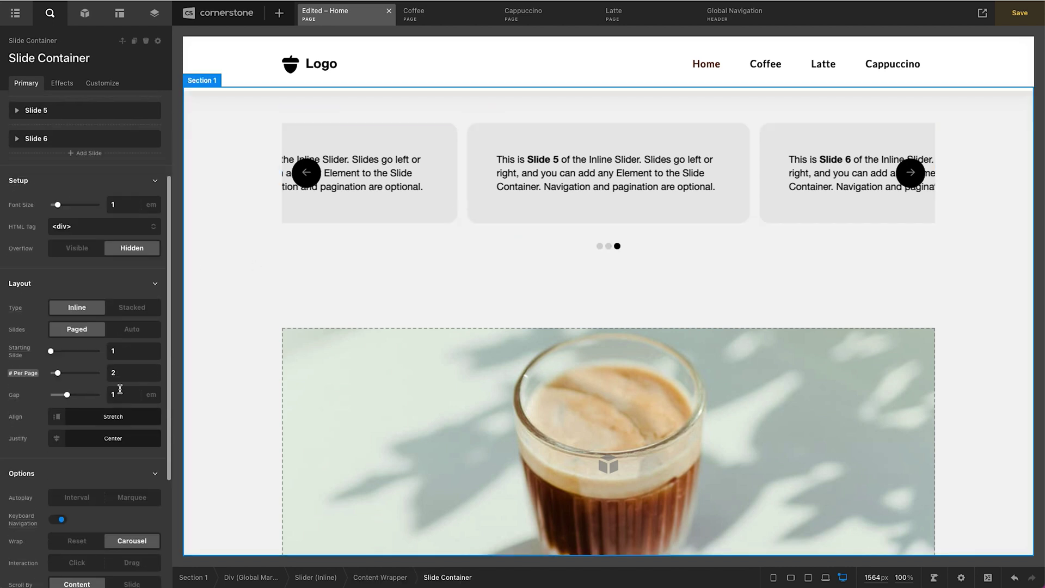
double_click(115, 372)
text(3)
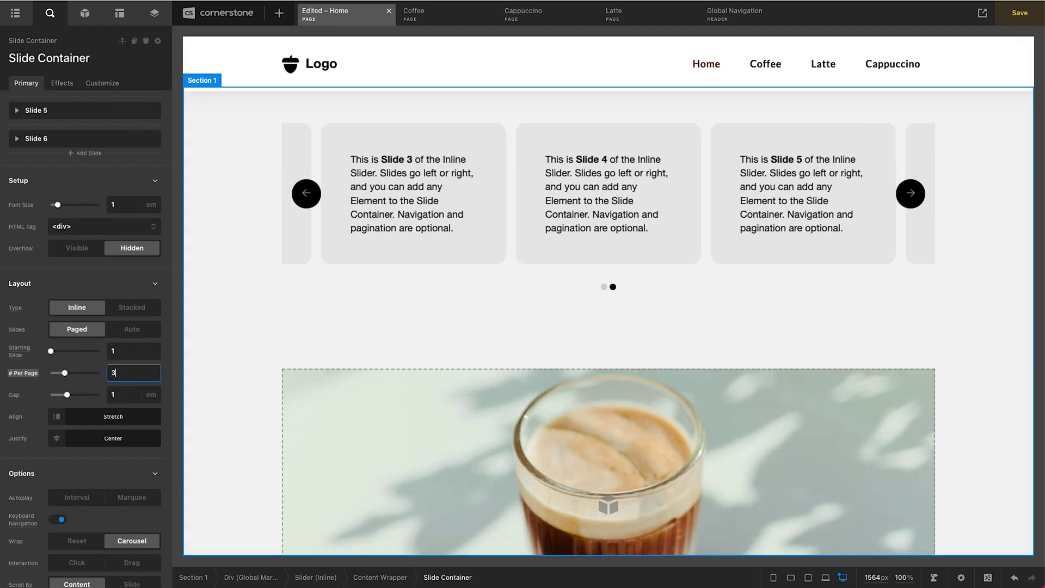
scroll(107, 379, down, 3)
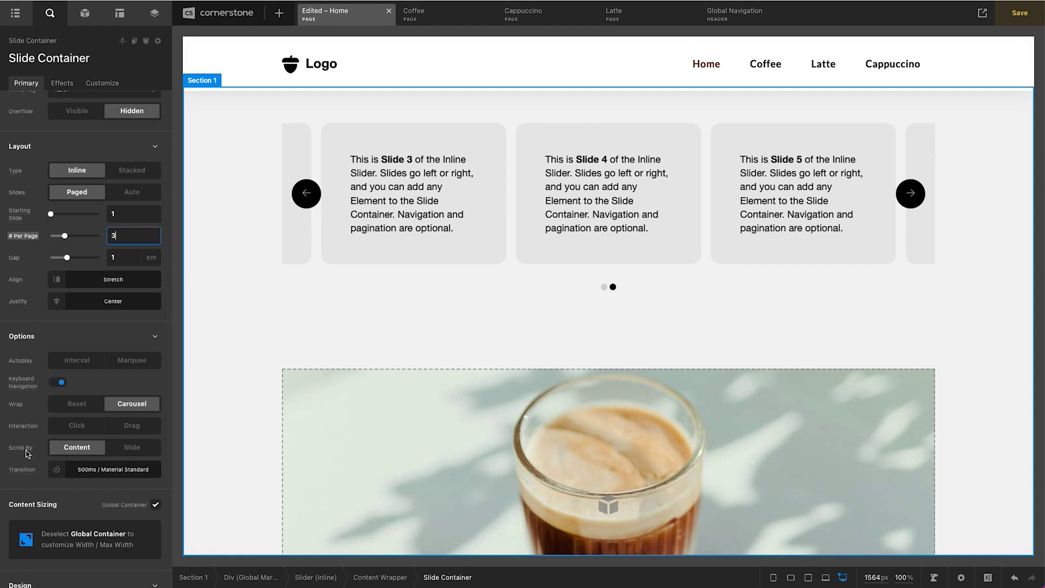
click(142, 449)
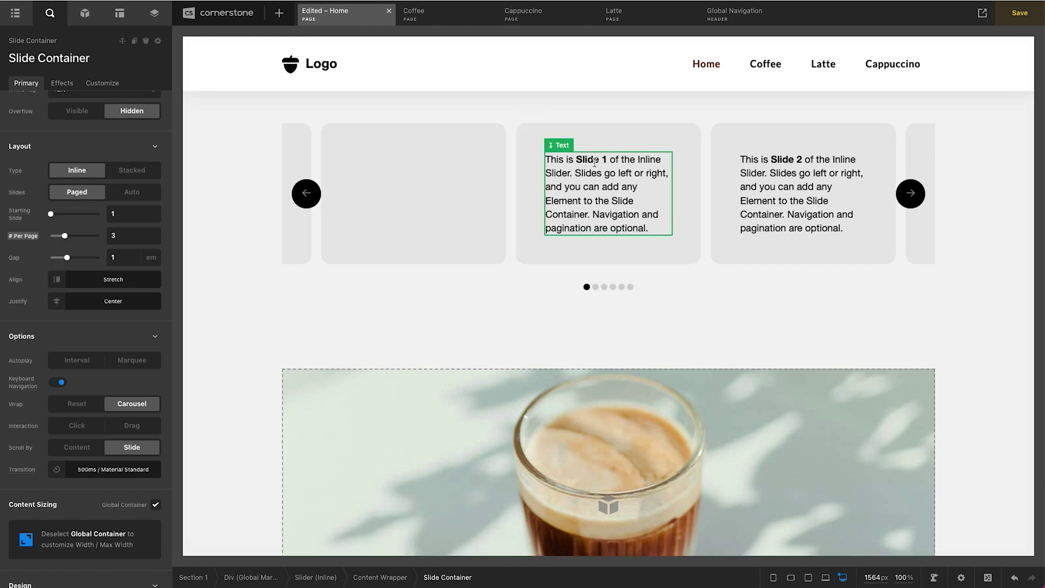
Advance through all six slides until it wraps to Slide 1, then view the live Home page
click(597, 247)
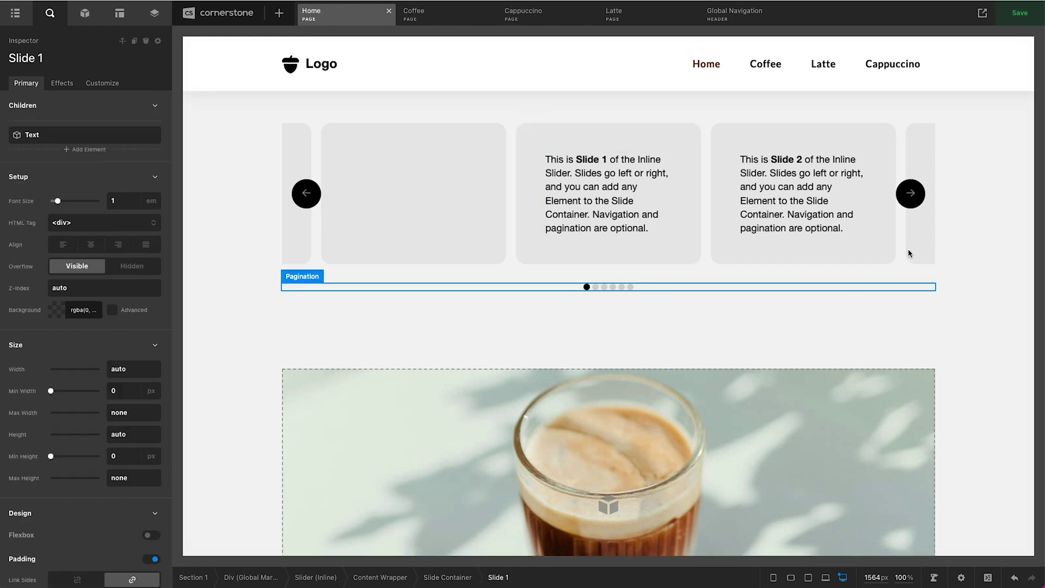
click(910, 195)
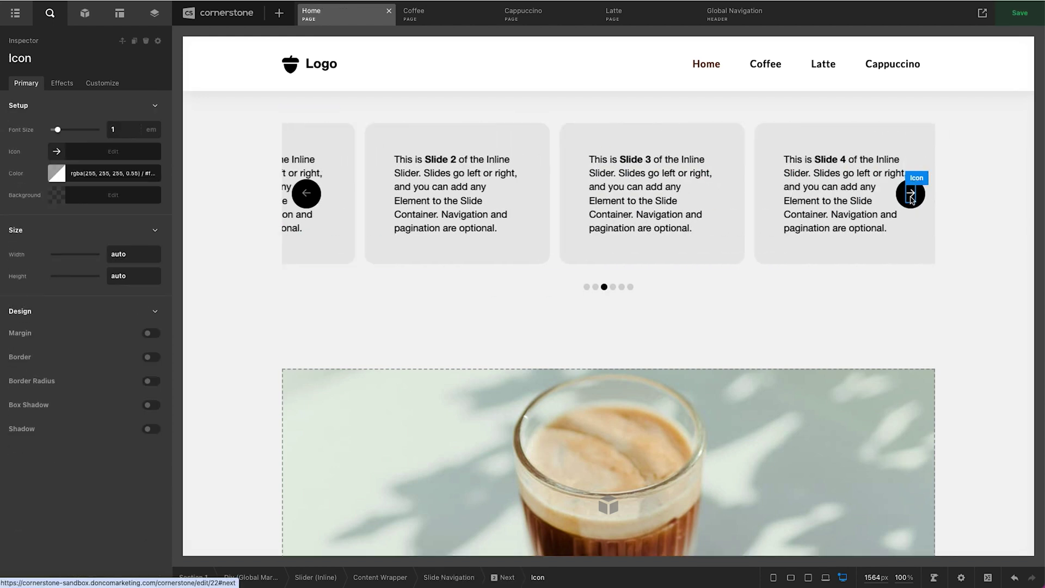
click(910, 194)
click(911, 195)
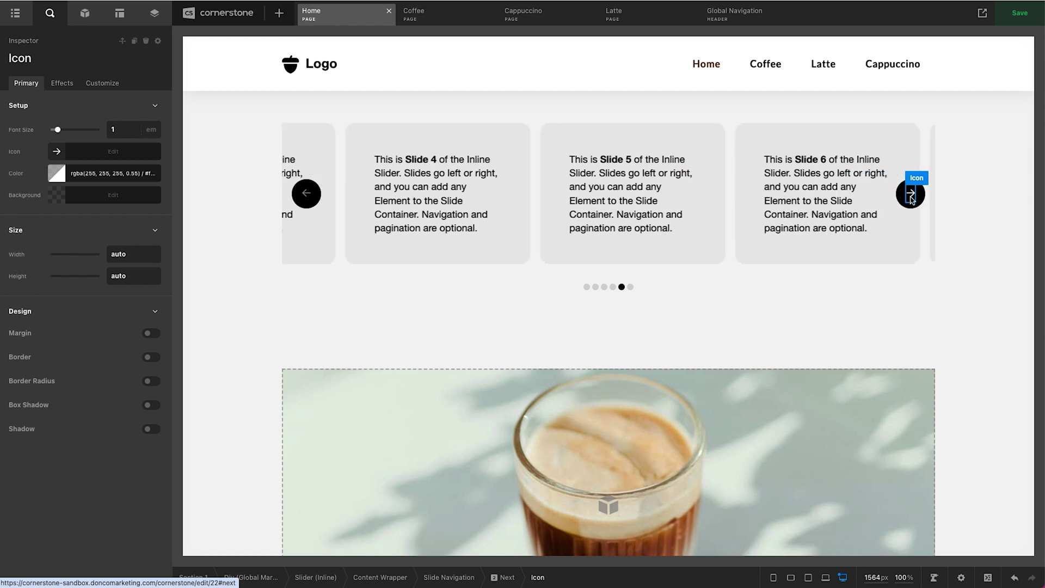
click(910, 195)
click(910, 194)
click(911, 195)
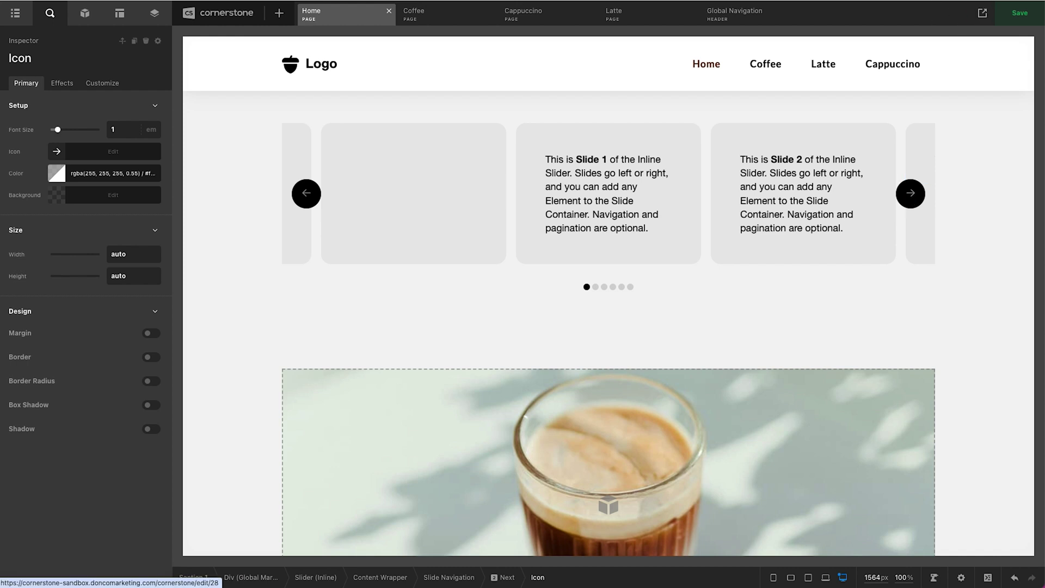
click(983, 13)
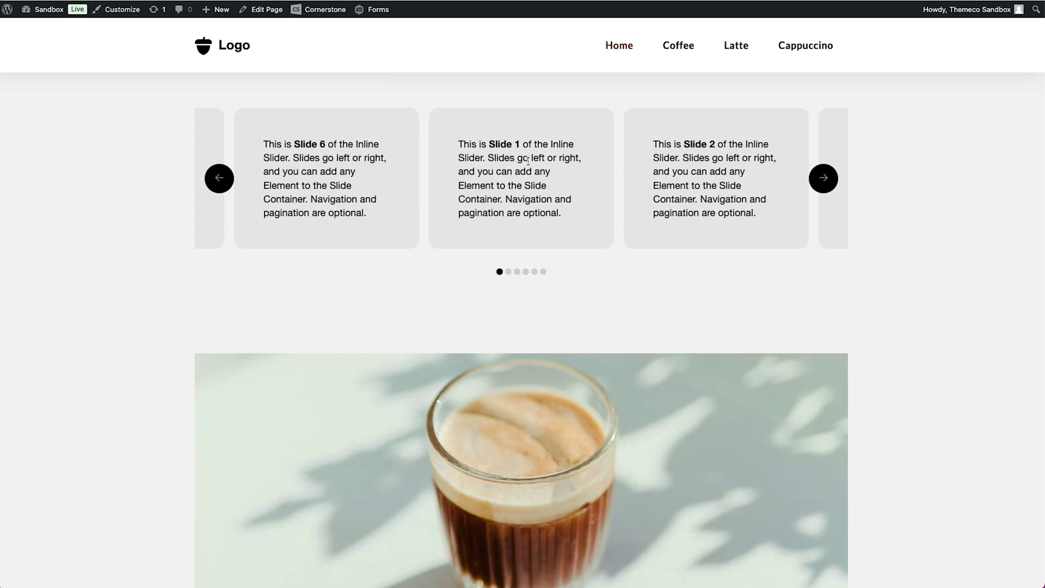
Inspect the live slider's markup and expand the slide carrying the is-current-slide class
drag(527, 161, 459, 161)
right_click(529, 125)
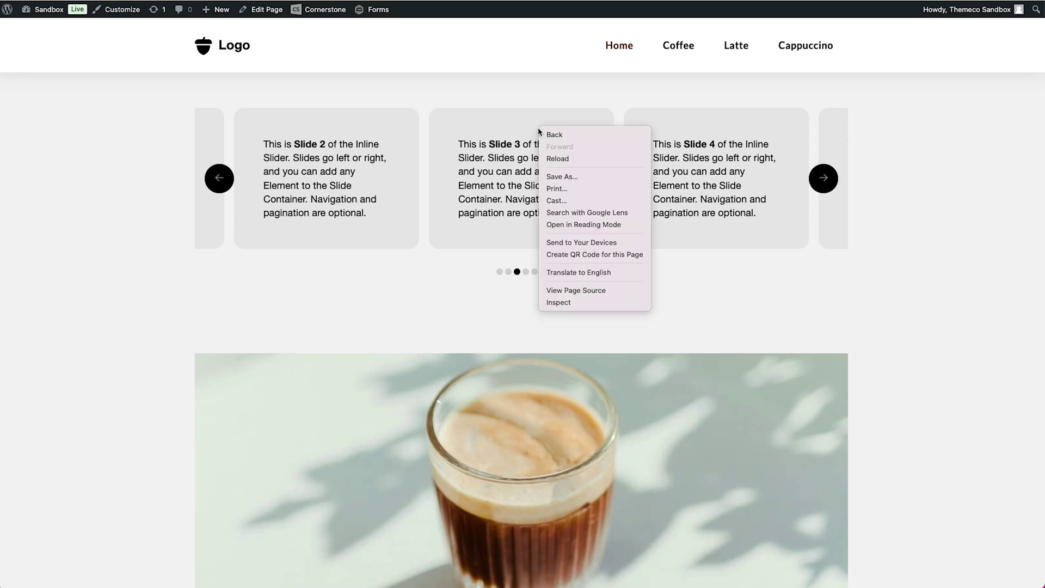
click(577, 303)
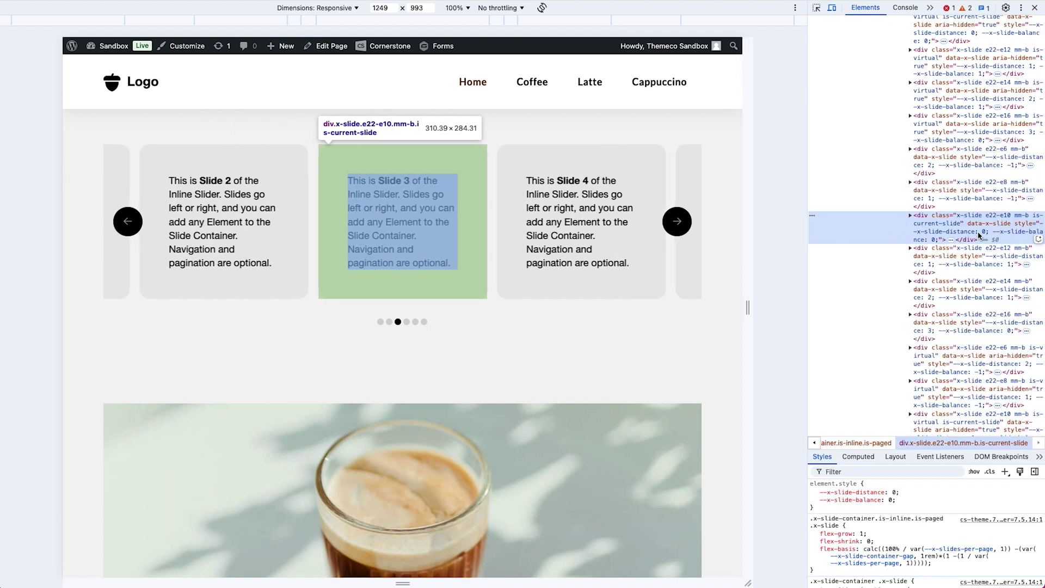
key(Right)
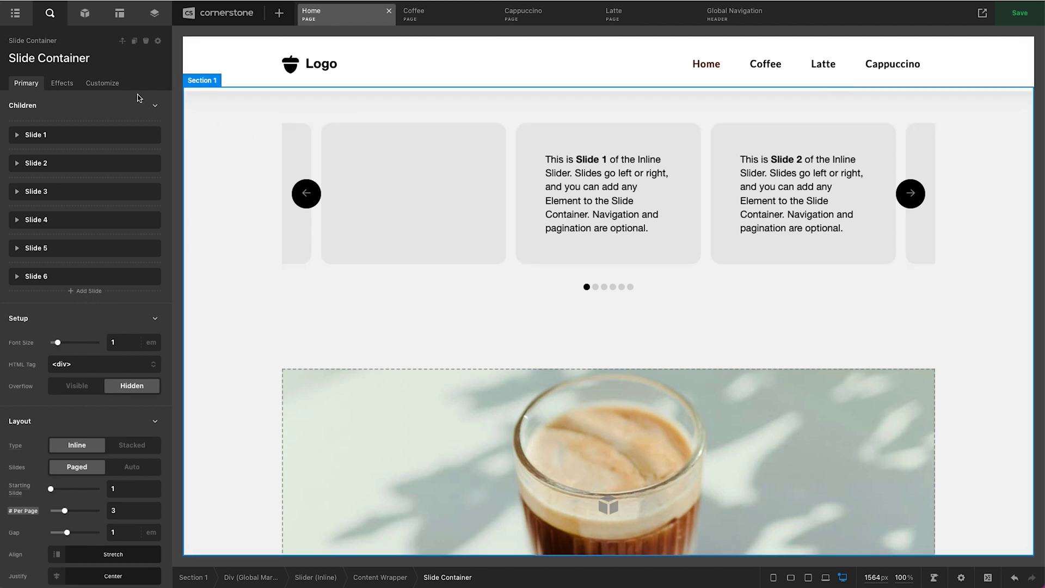
Add a $el .is-current-slide rule: border 5px solid red and box-shadow 0em 0.5em 2em rgba(0,0,0,0.5)
click(101, 84)
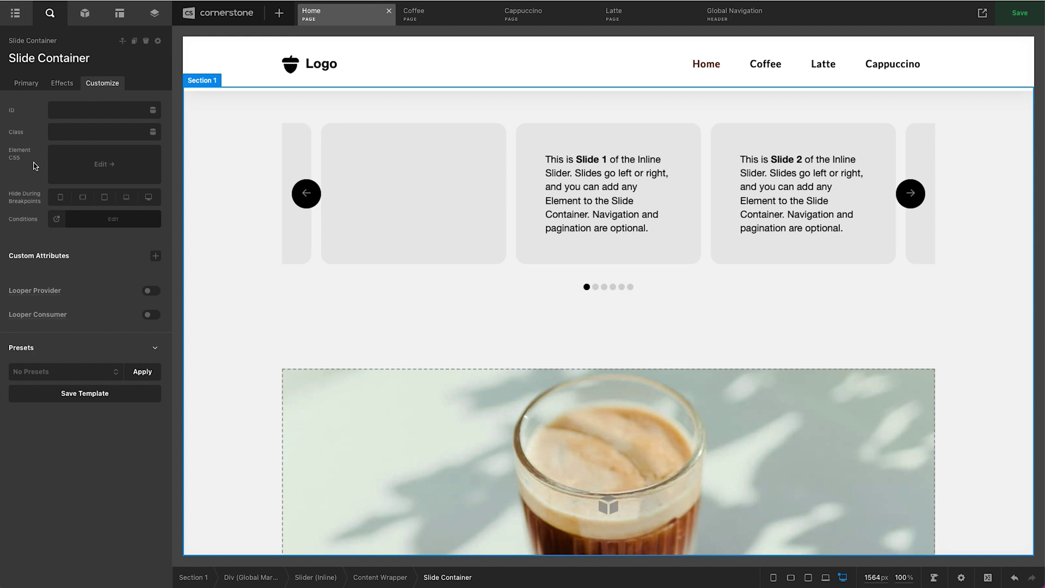
click(81, 165)
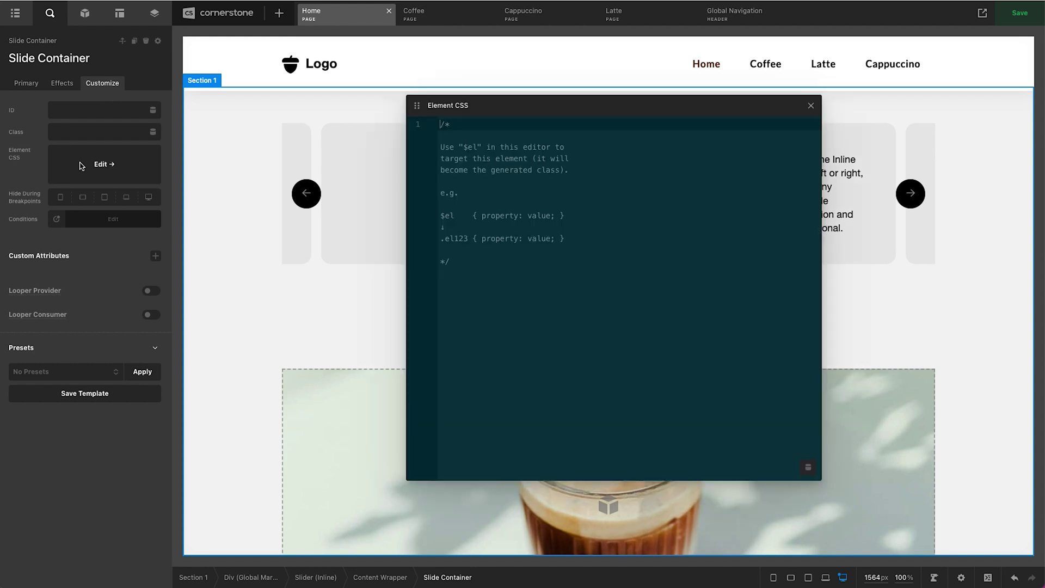
drag(560, 110, 228, 115)
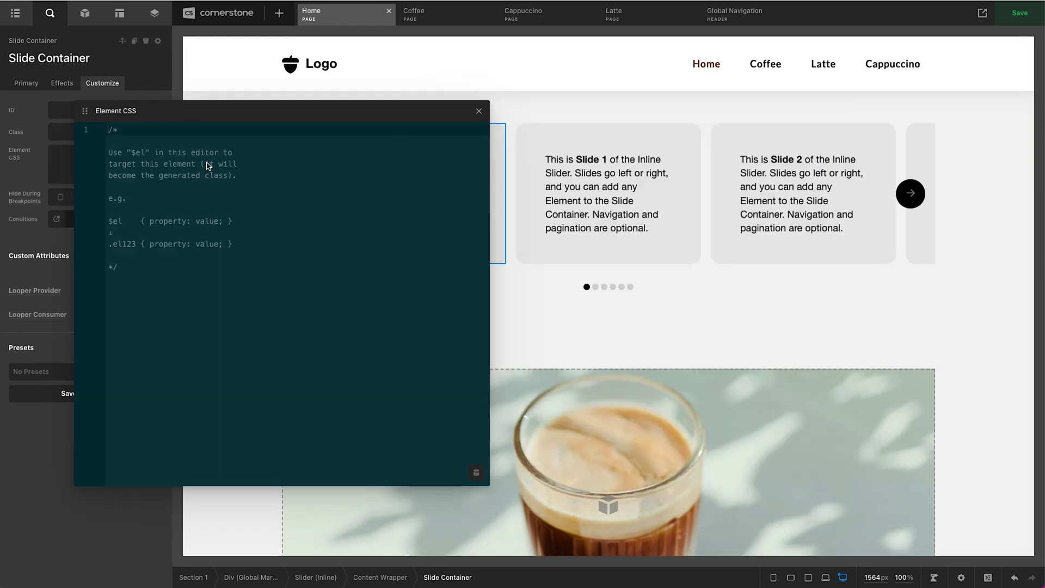
text($el .)
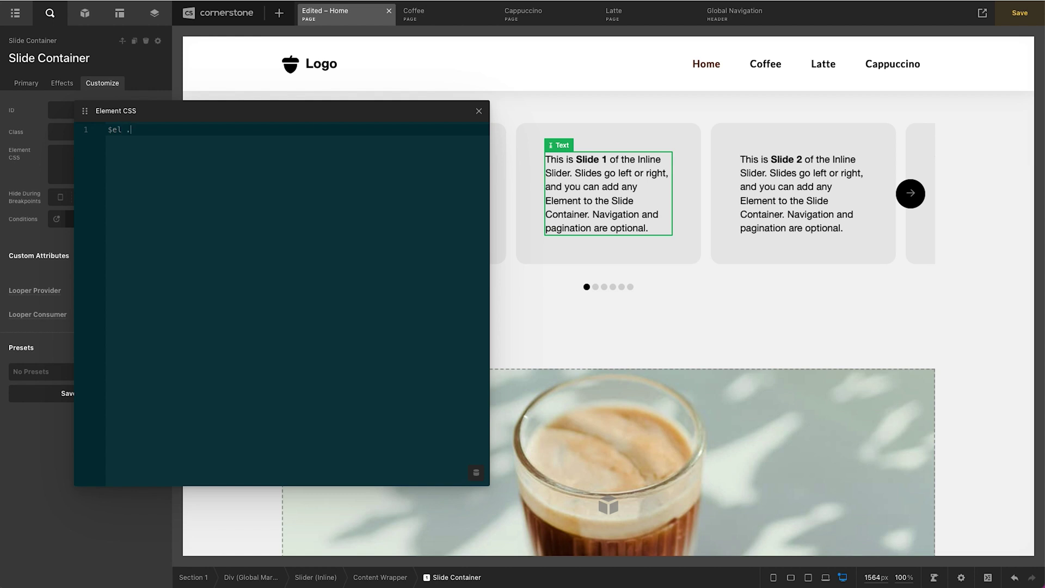
text(is-curre)
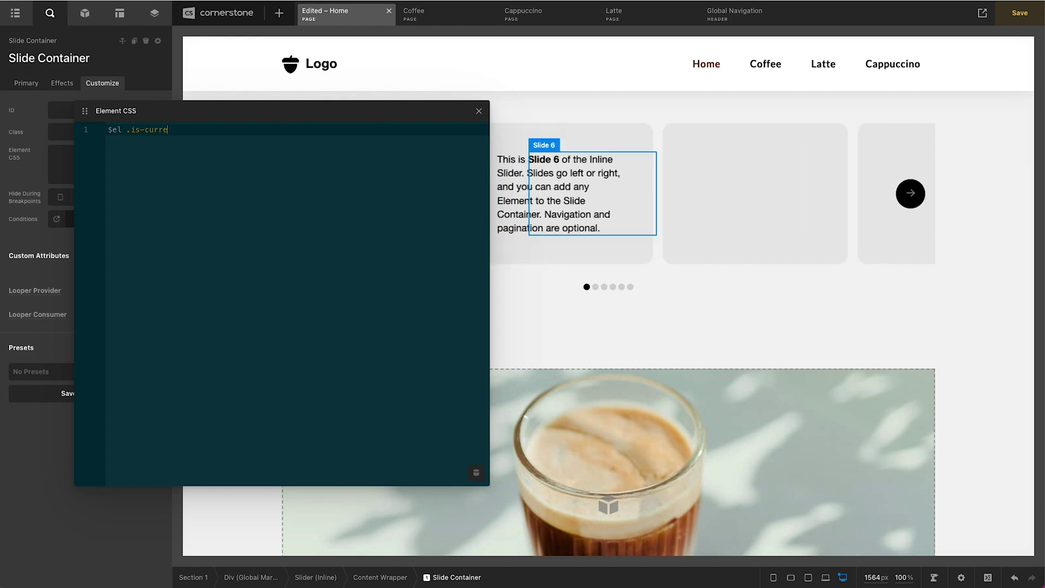
text(nt-slide {)
key(Return)
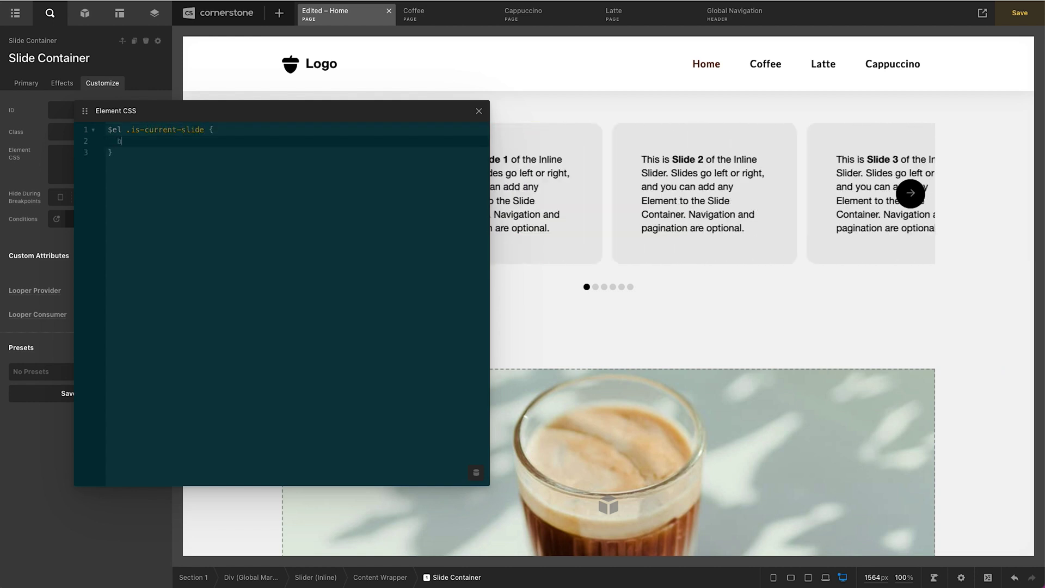
text(border: 5px)
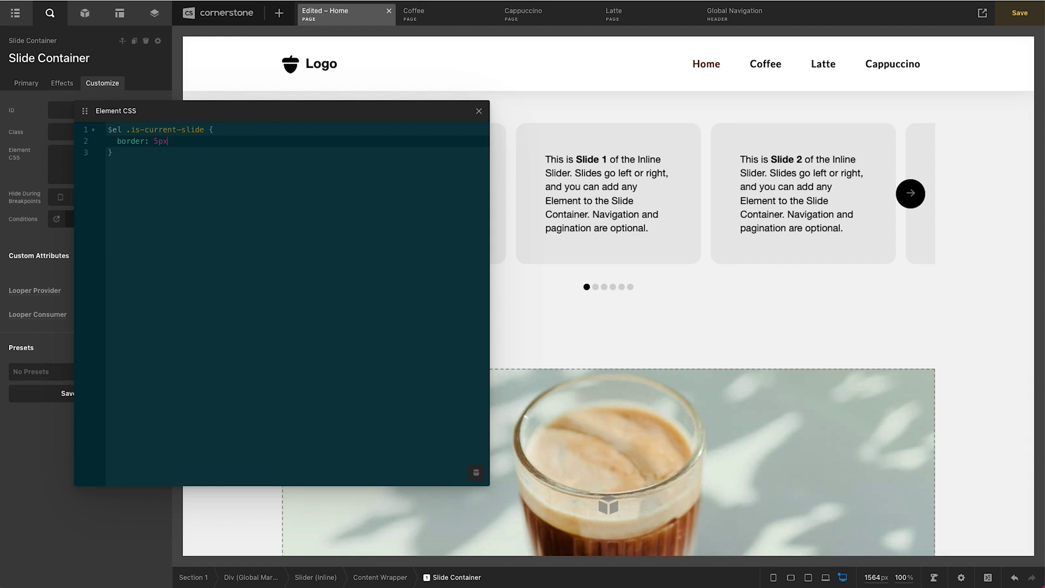
text( solid red;)
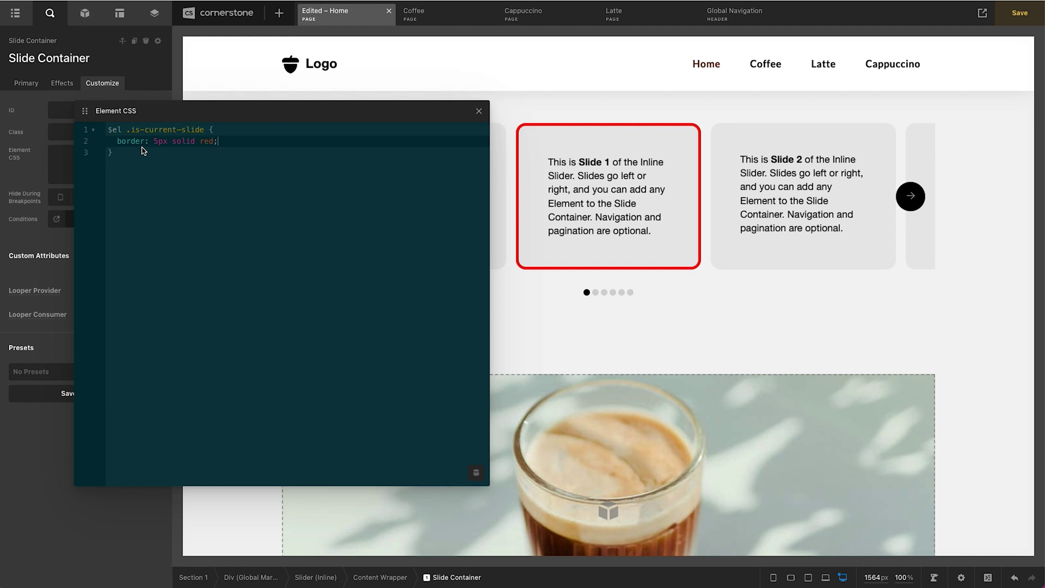
key(Return)
text(bo)
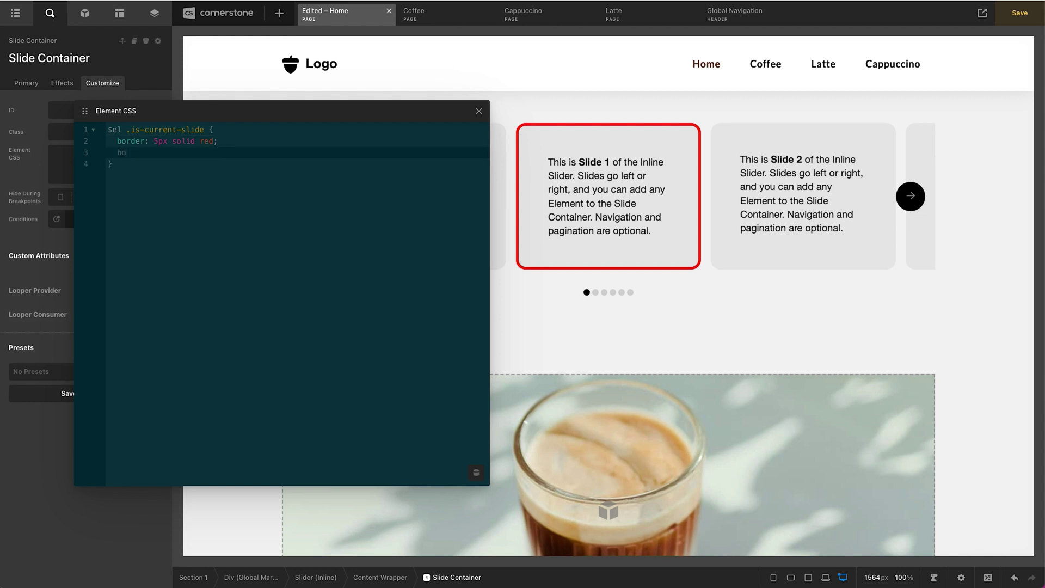
text(x-shadow: 0em 0.5)
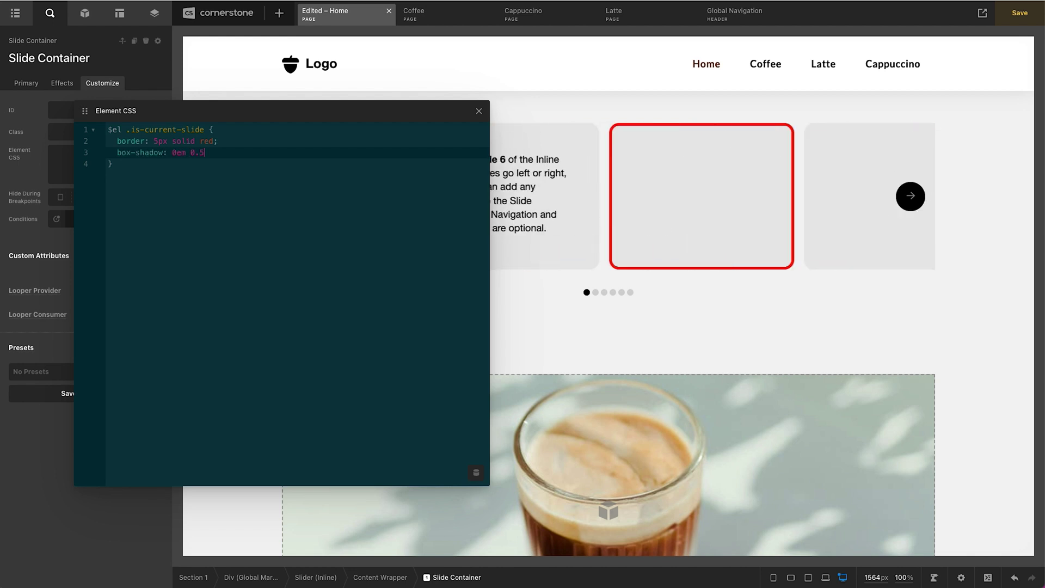
text(em 2em)
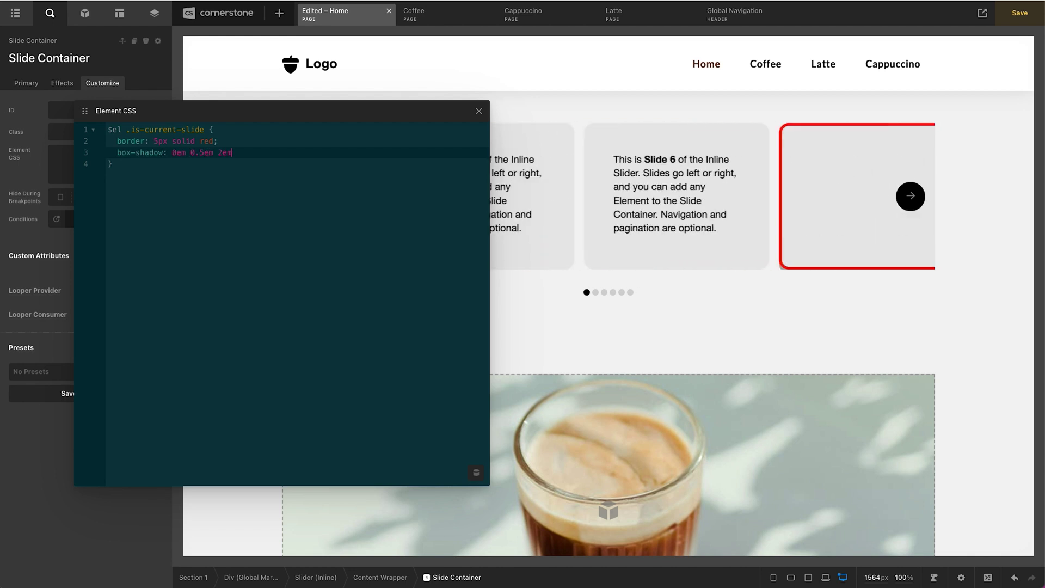
text( rgba(0)
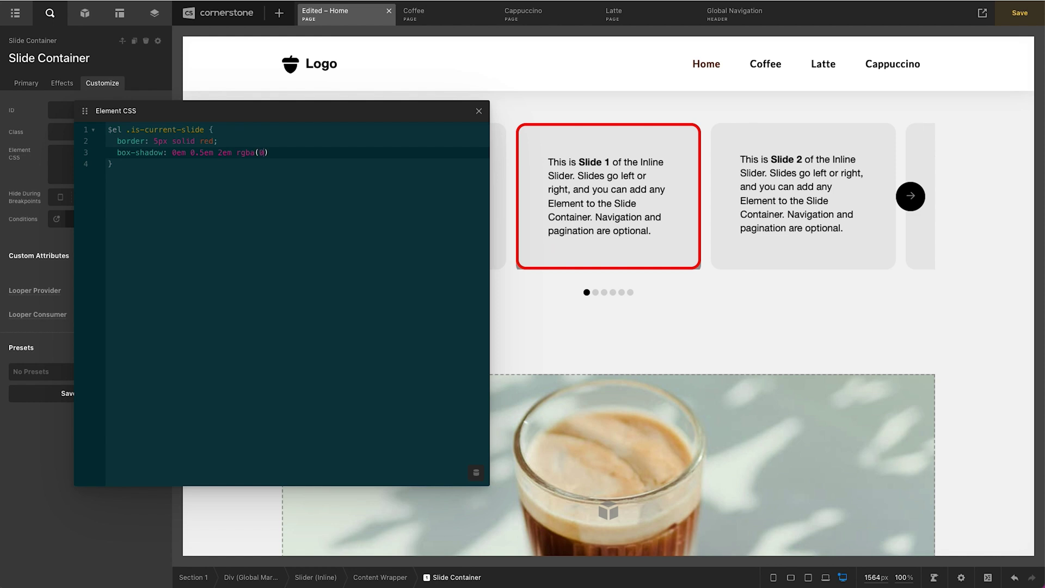
text(,0,0,0.5);)
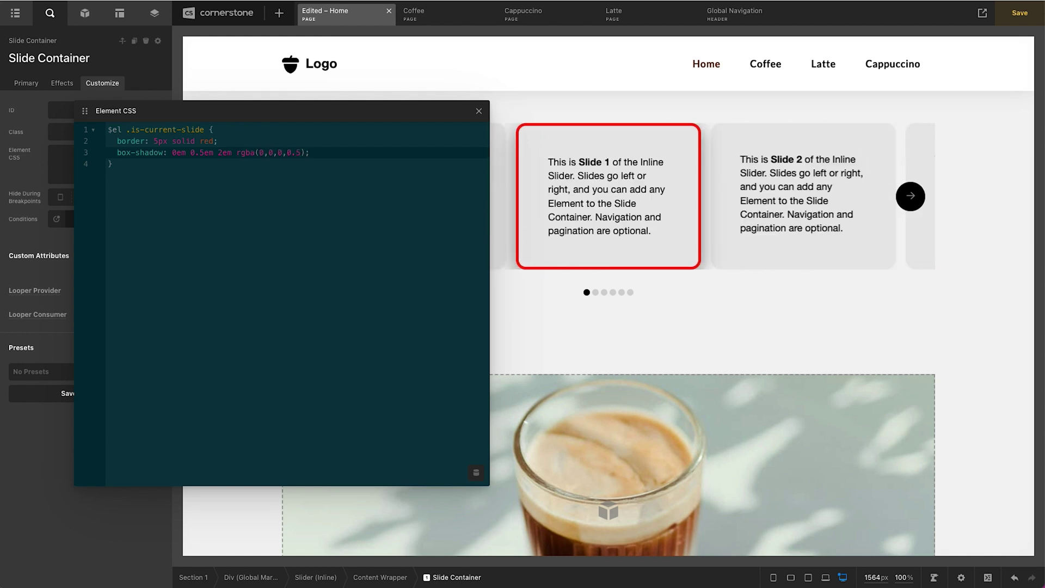
click(478, 111)
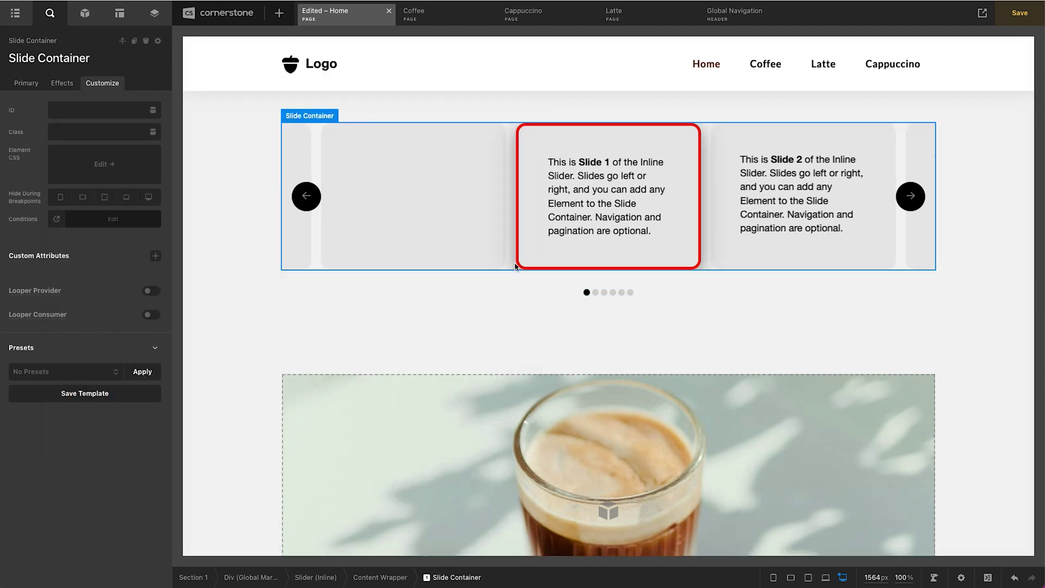
Set the Slide Container's Overflow to Visible, then reopen its Element CSS editor
click(26, 84)
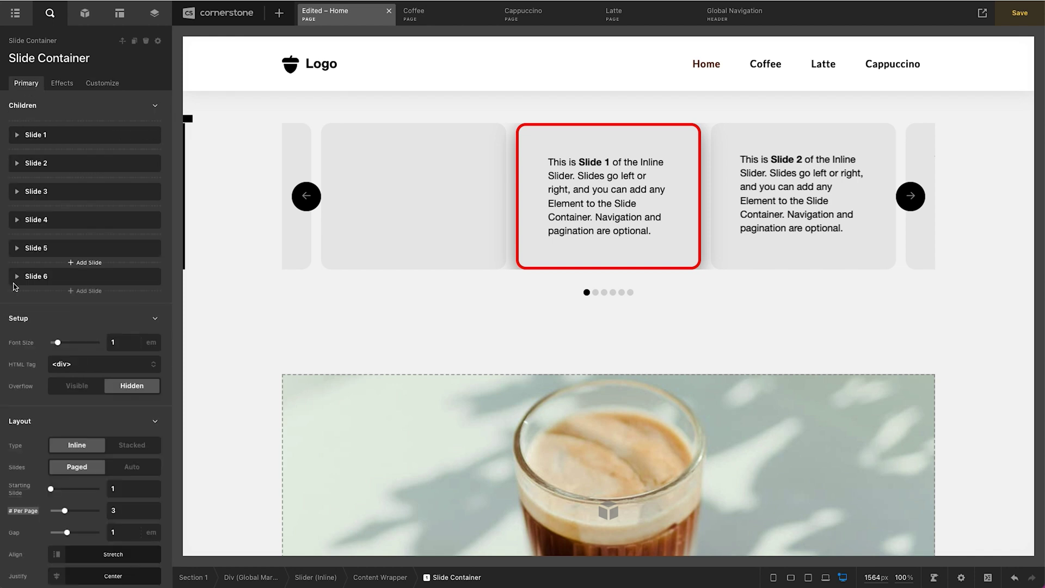
click(67, 384)
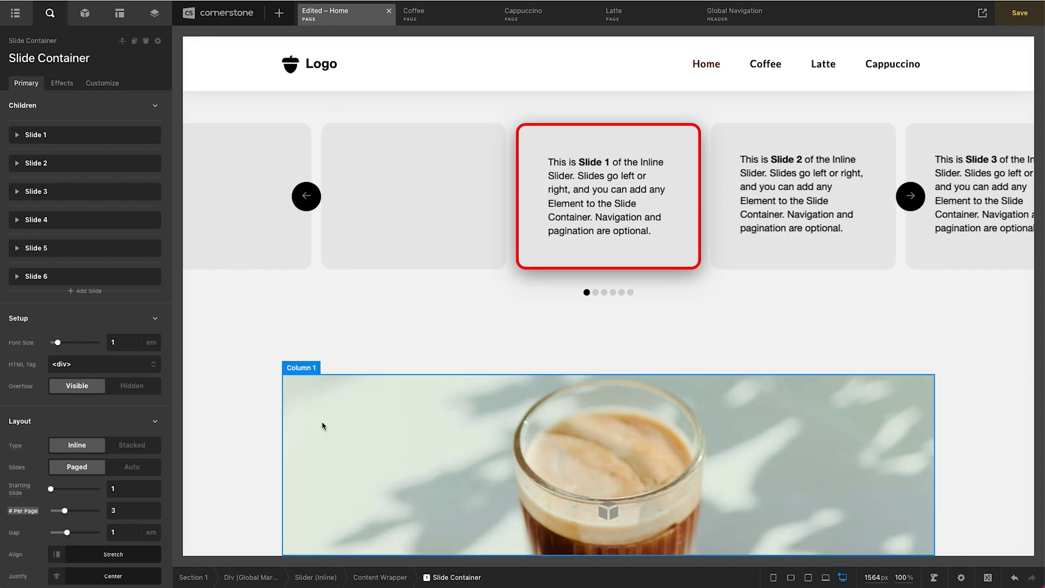
click(581, 248)
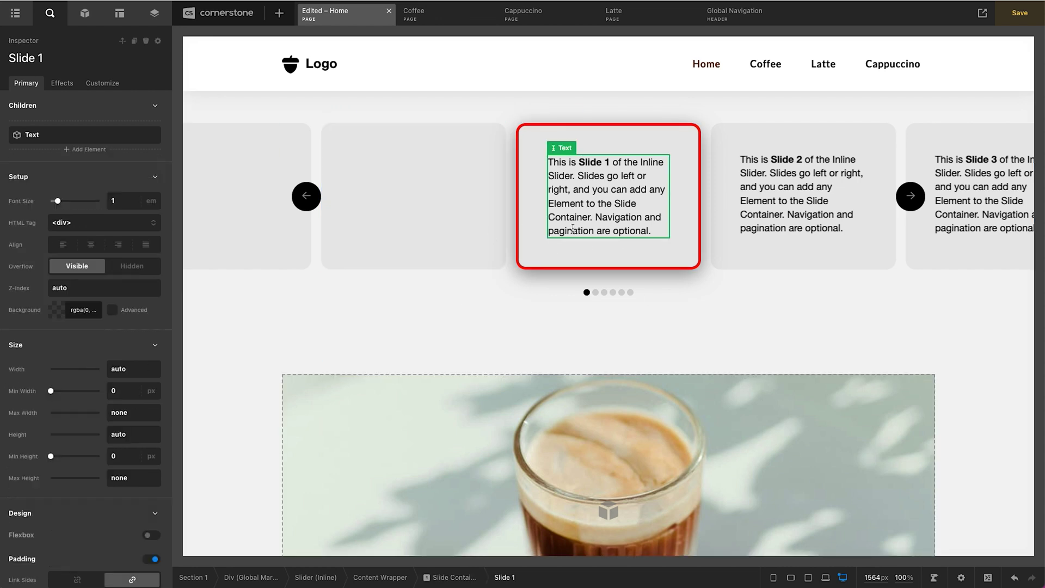
click(506, 228)
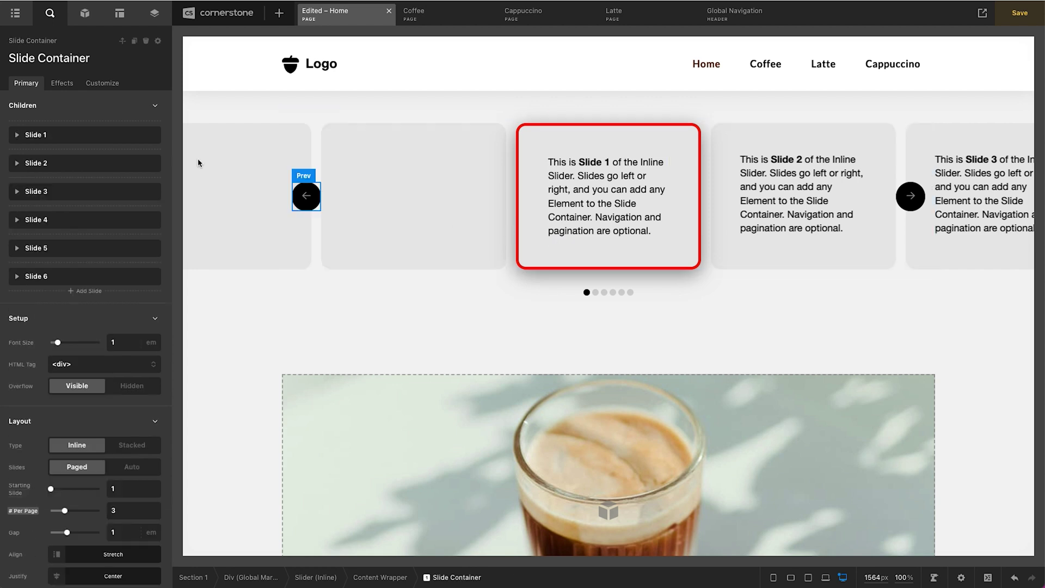
click(99, 84)
click(102, 164)
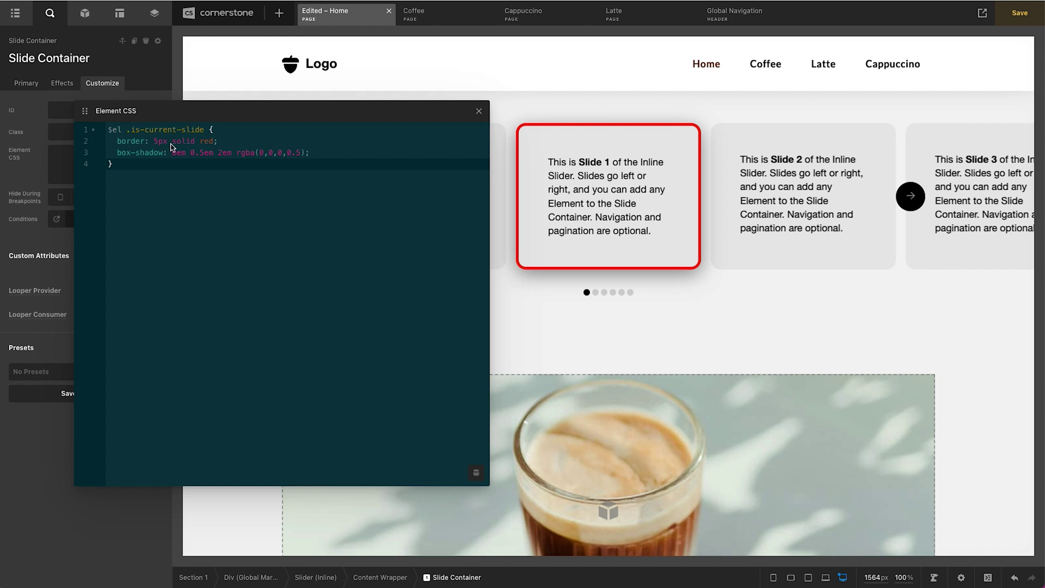
Replace 'red' in the border rule with the global Color 1 dynamic content tag
double_click(205, 143)
key(BackSpace)
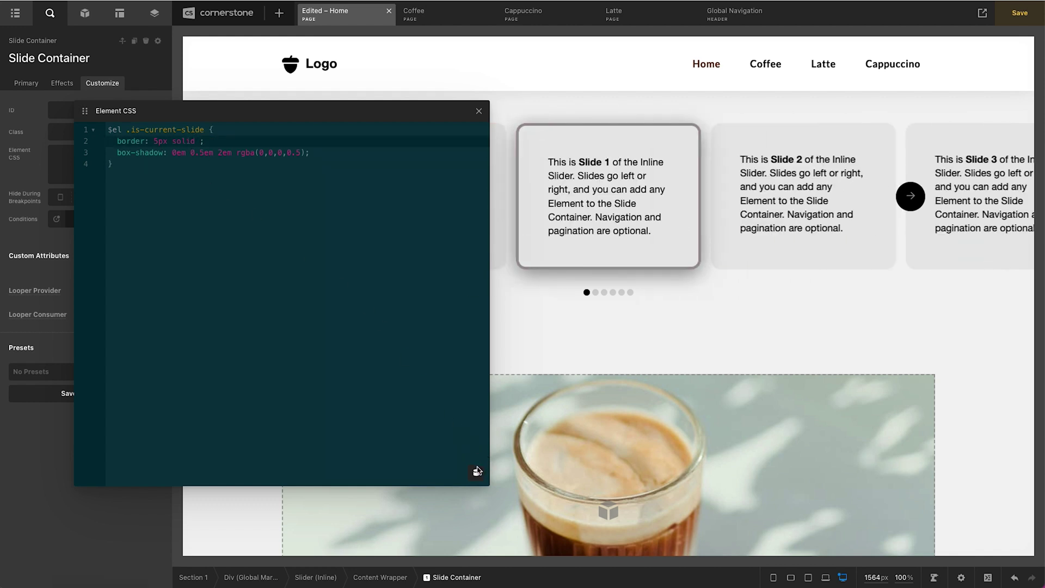
click(476, 473)
text(color)
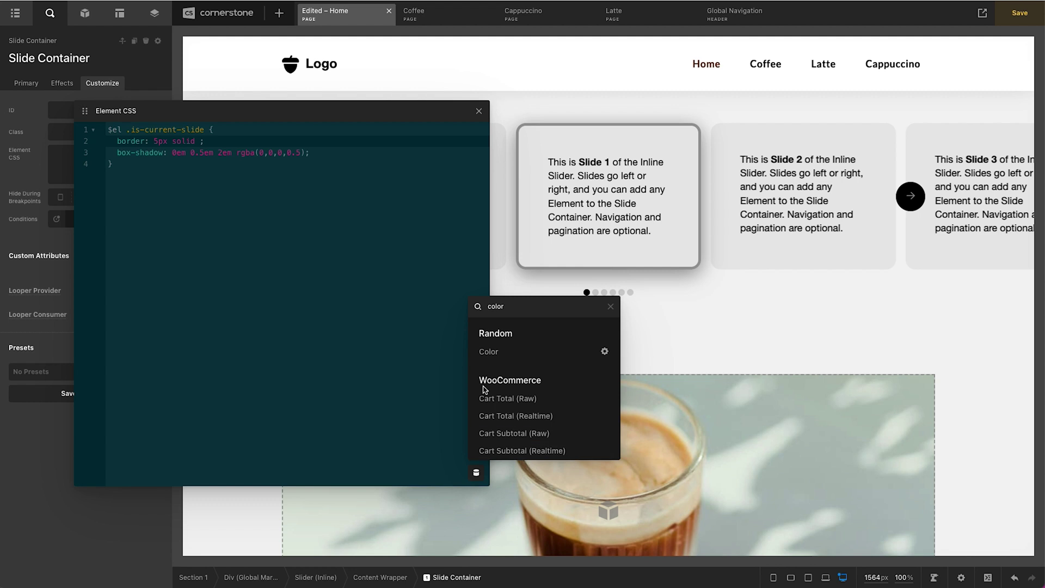
scroll(484, 390, down, 3)
click(517, 450)
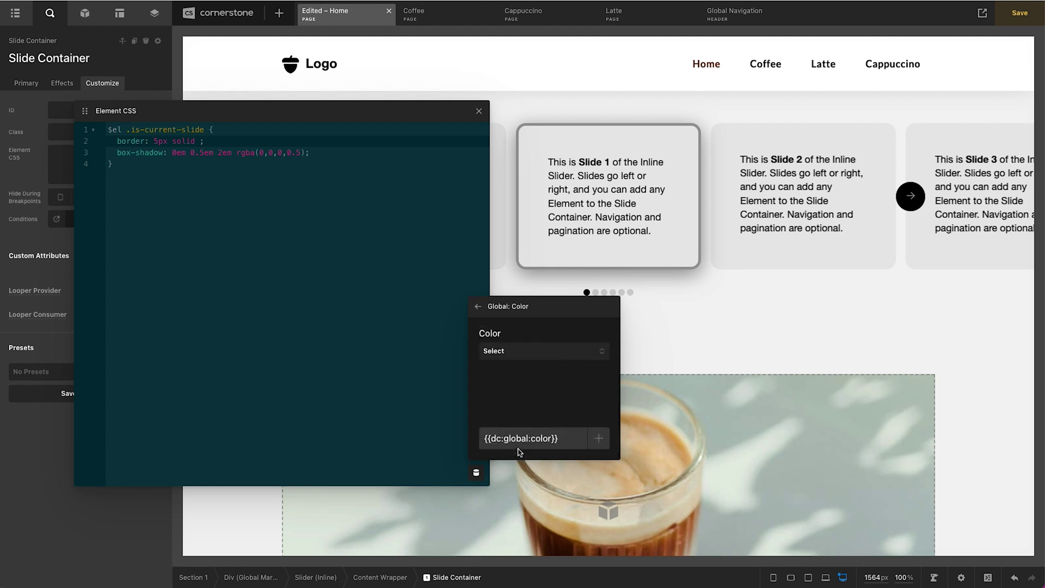
click(512, 357)
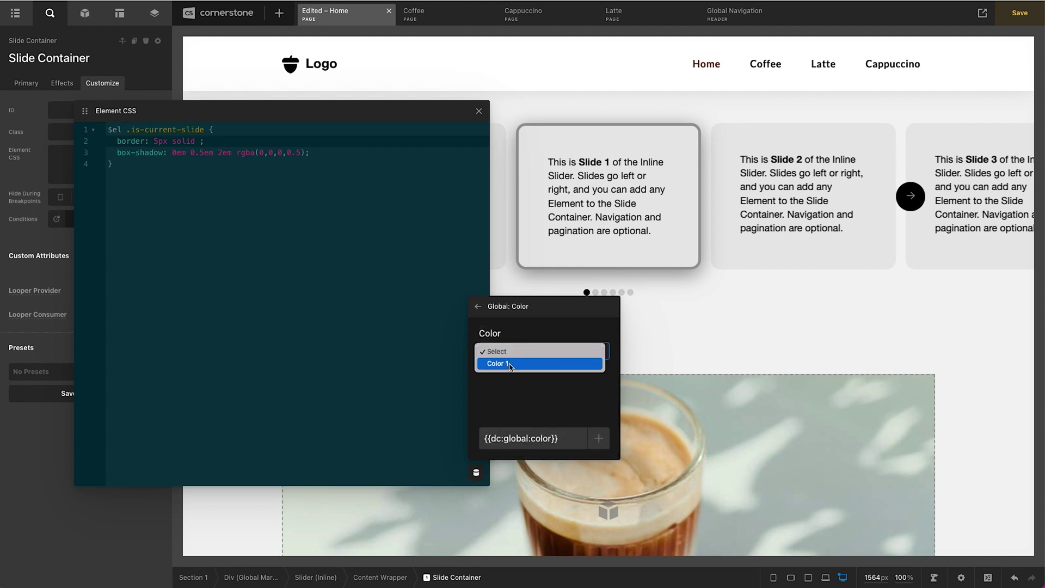
click(511, 364)
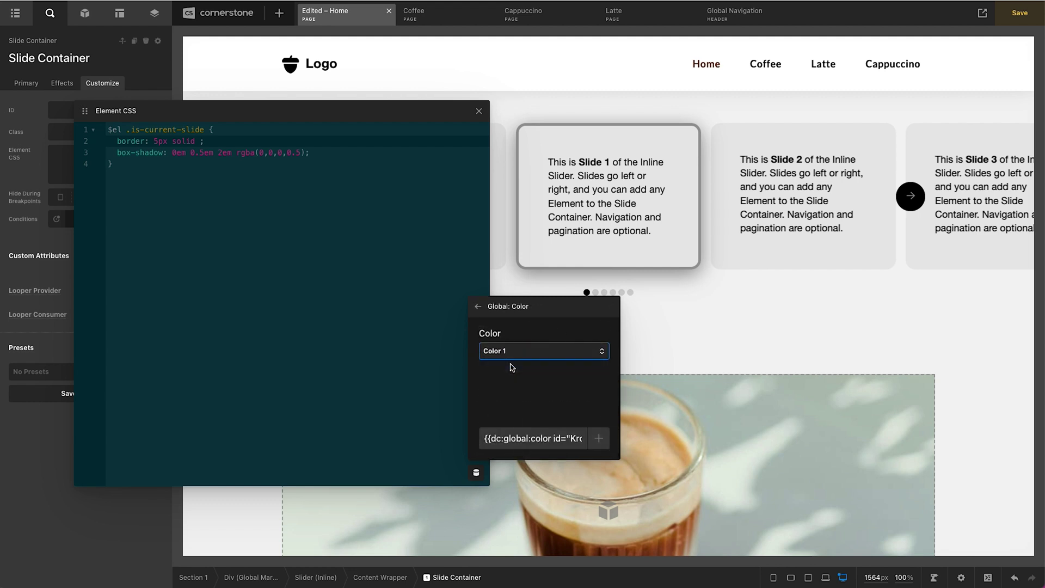
click(598, 439)
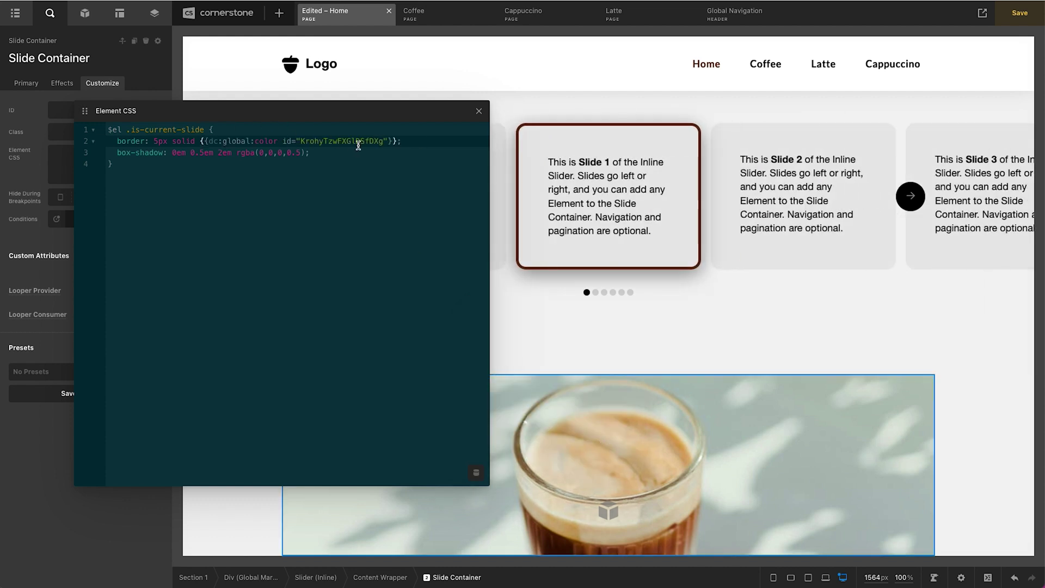
click(479, 111)
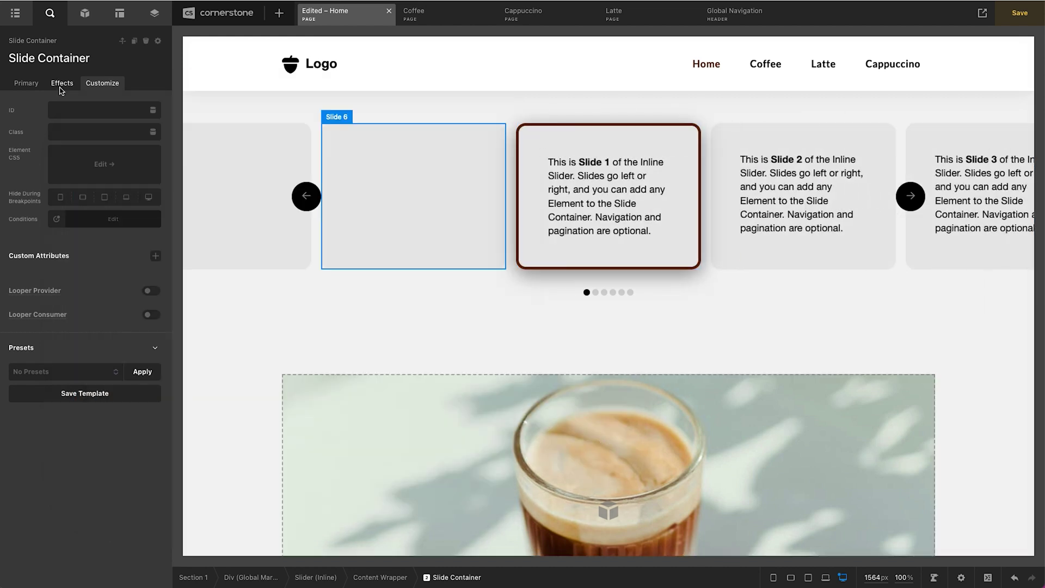
Change global Color 1 to pink #ff0a71 and save the page
click(154, 14)
click(61, 83)
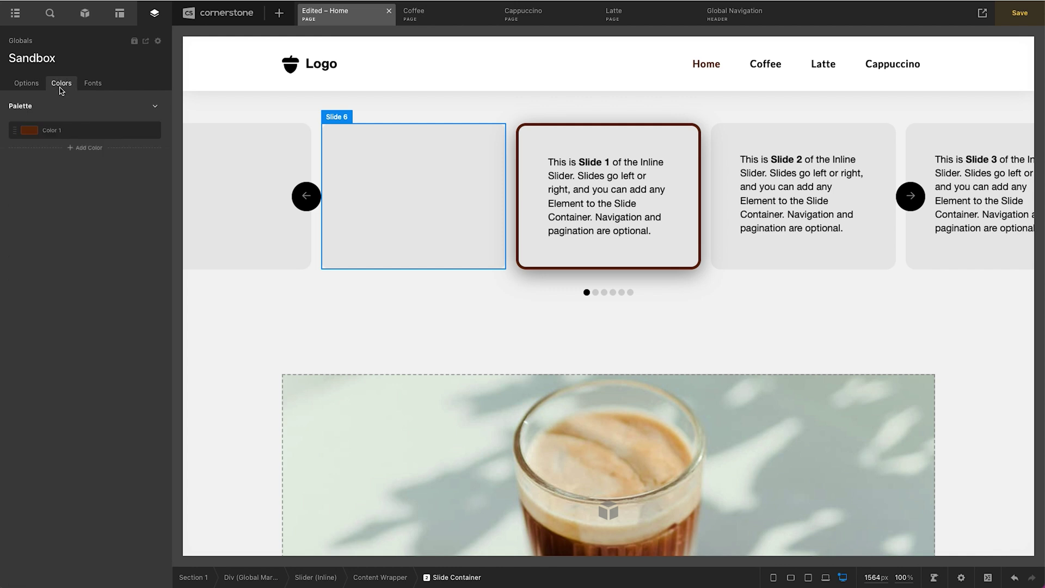
click(38, 135)
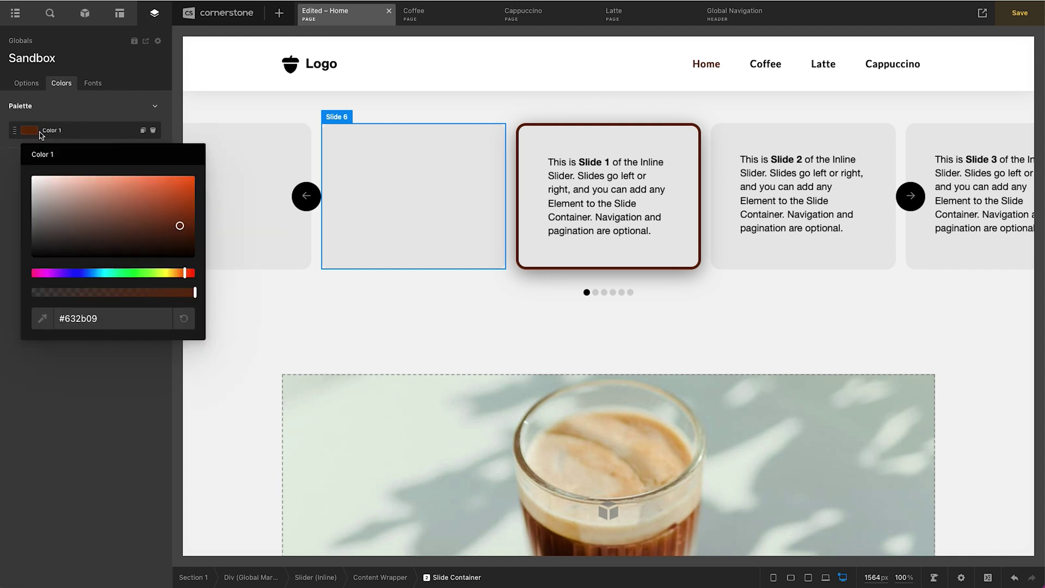
triple_click(86, 318)
click(44, 273)
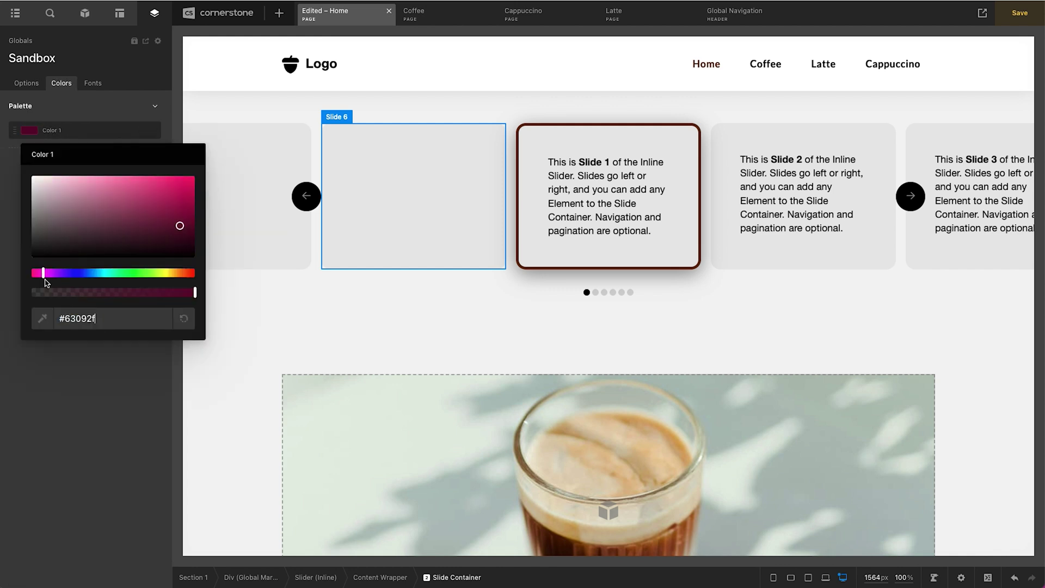
drag(165, 184, 189, 176)
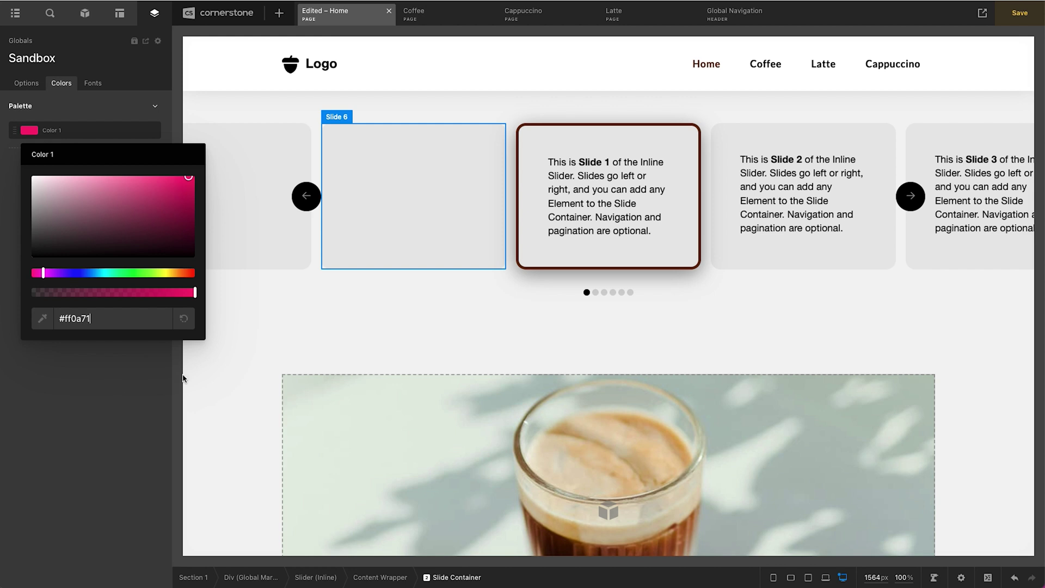
click(166, 404)
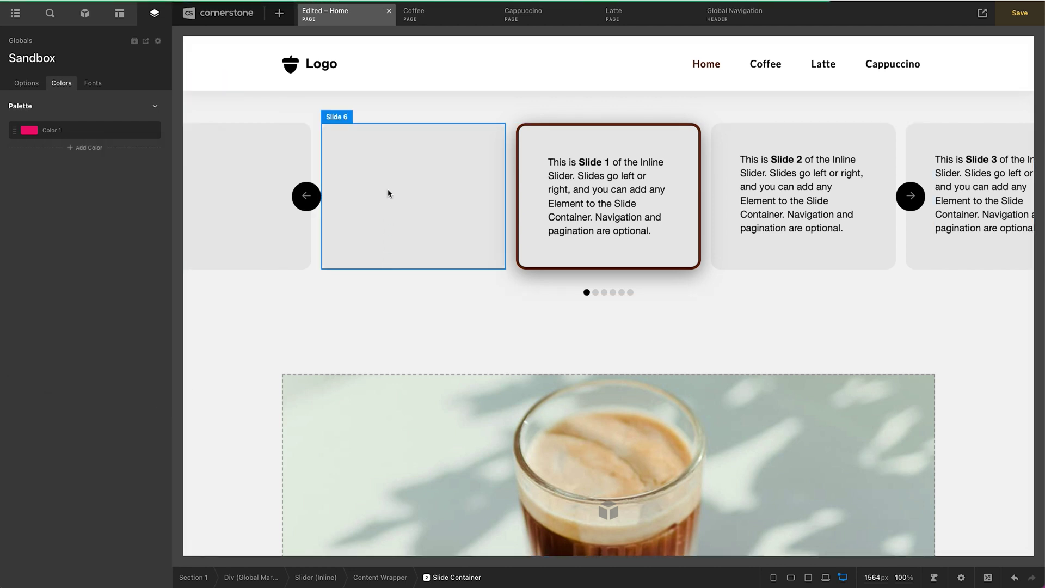
key(ctrl+s)
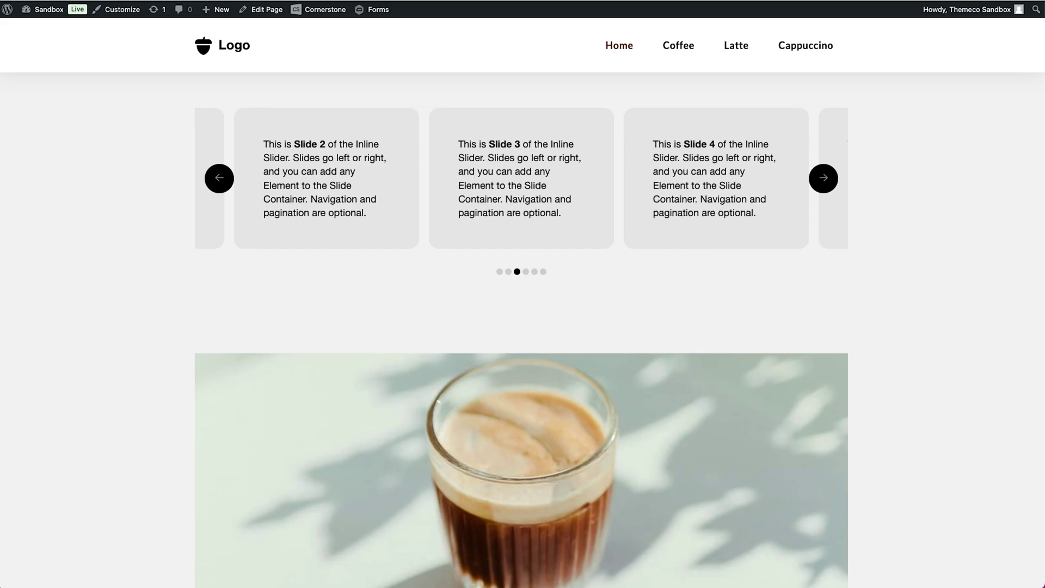
Advance the live slider six times, watching the pink border follow the current slide
click(822, 181)
click(823, 181)
click(823, 181)
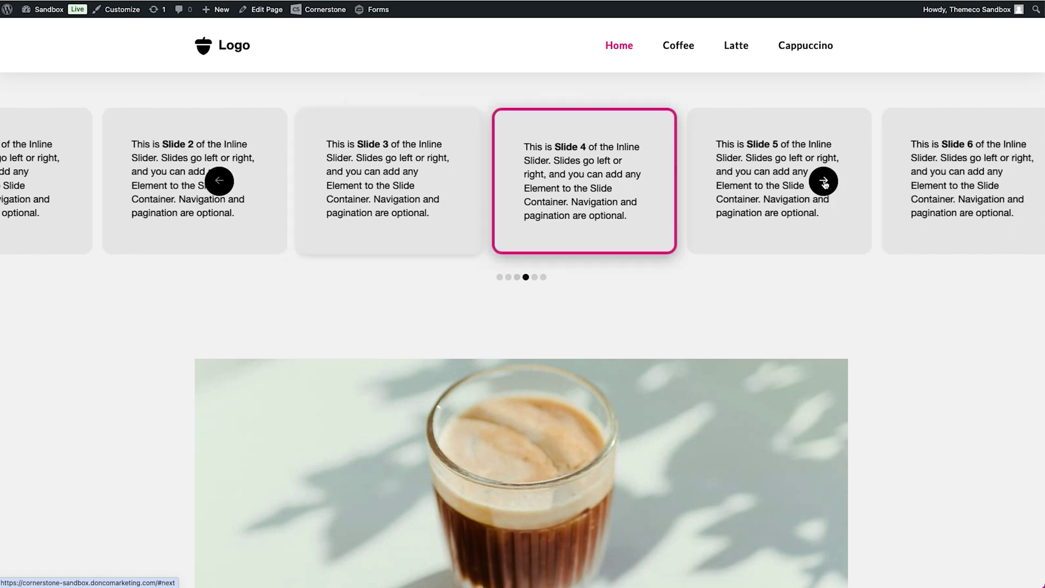
click(823, 181)
click(823, 181)
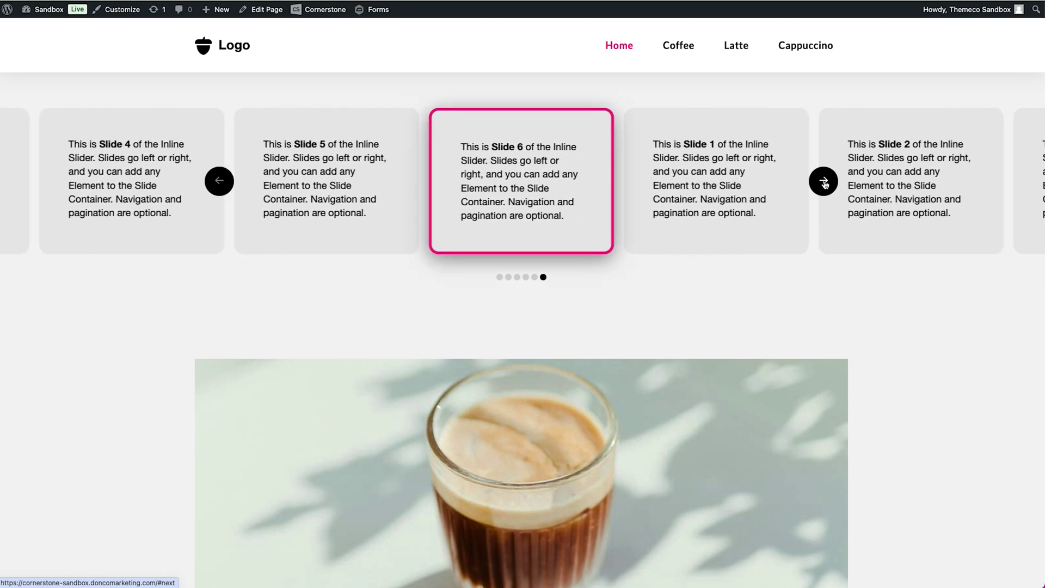
click(823, 181)
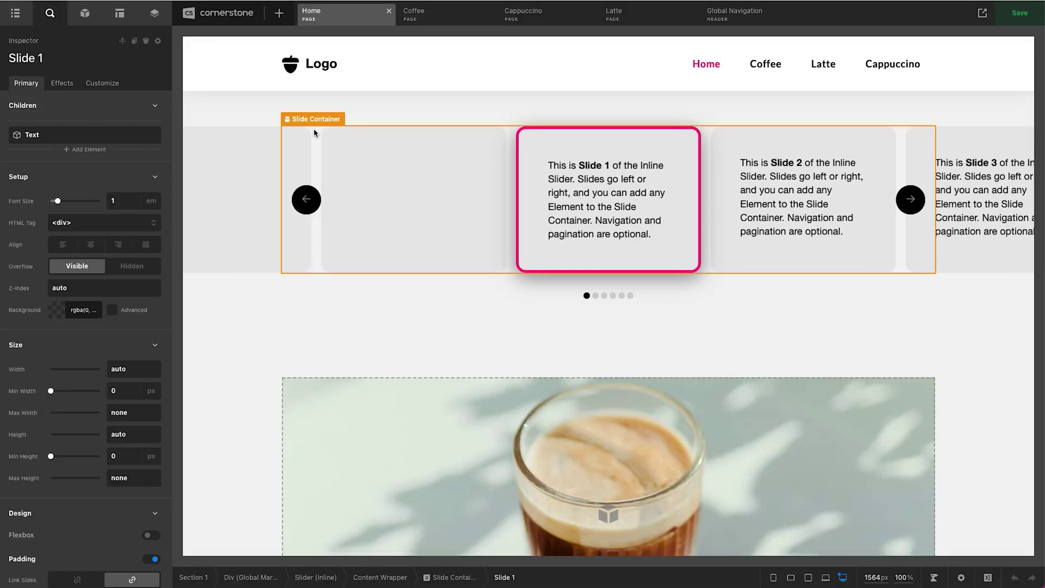
Select the Div (Global Margin) and set its X and Y Overflow to Hidden
click(316, 131)
click(244, 578)
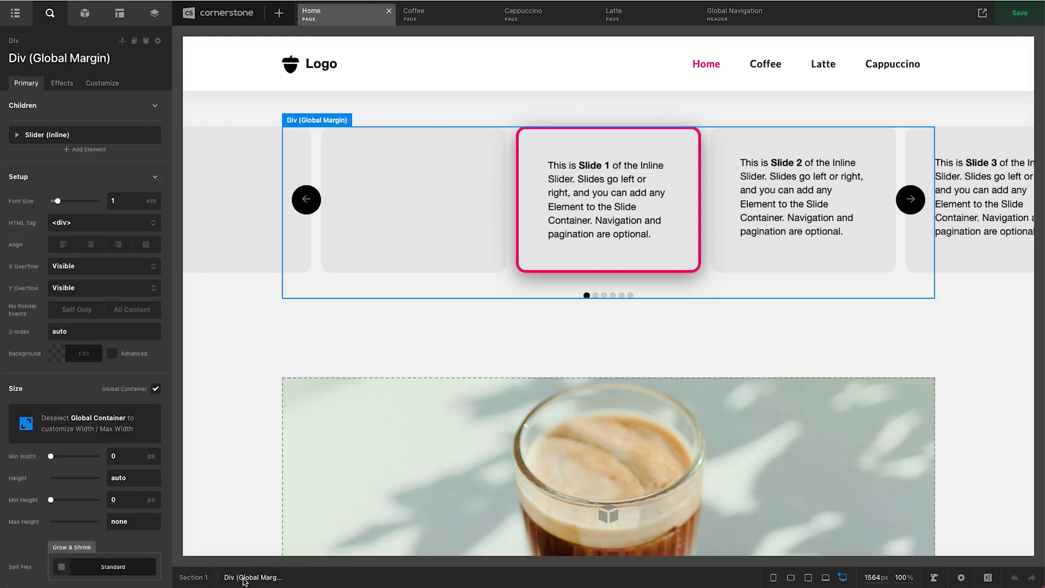
click(79, 266)
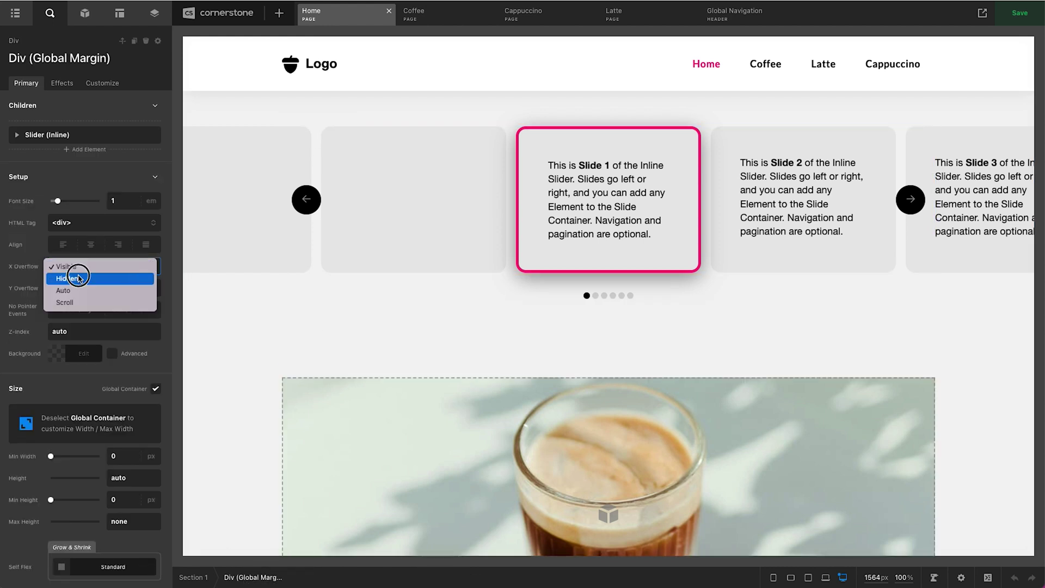
key(Escape)
click(80, 289)
click(79, 299)
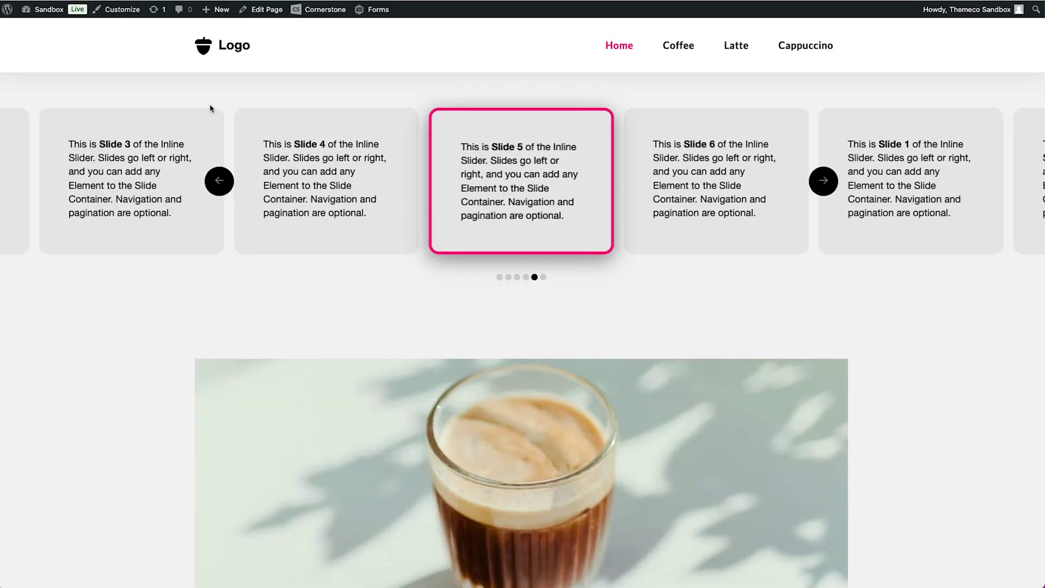
Reload the live page and advance the slider six times to check the clipping
key(super+r)
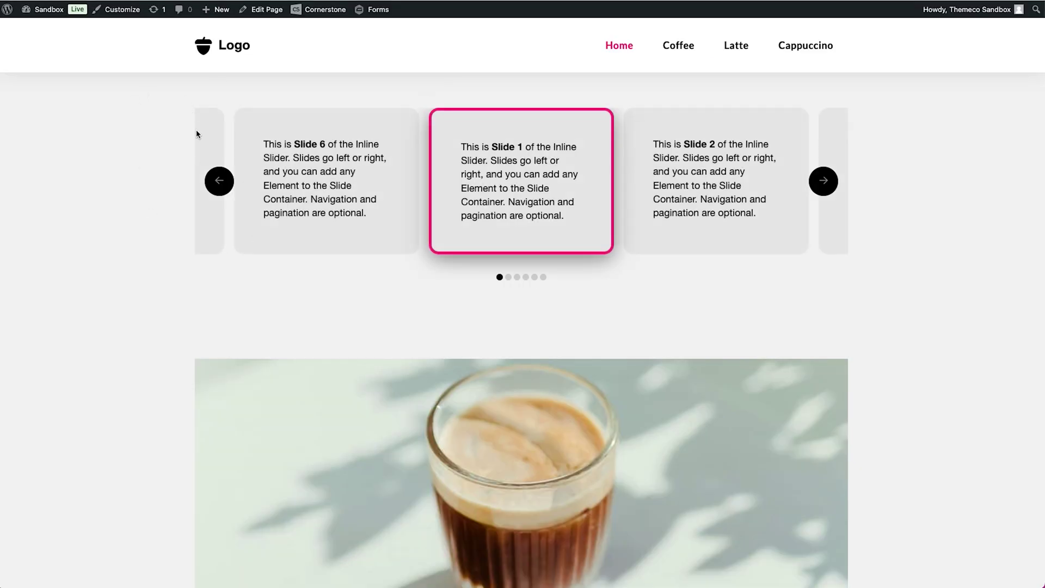
click(830, 185)
click(831, 184)
click(830, 185)
click(830, 184)
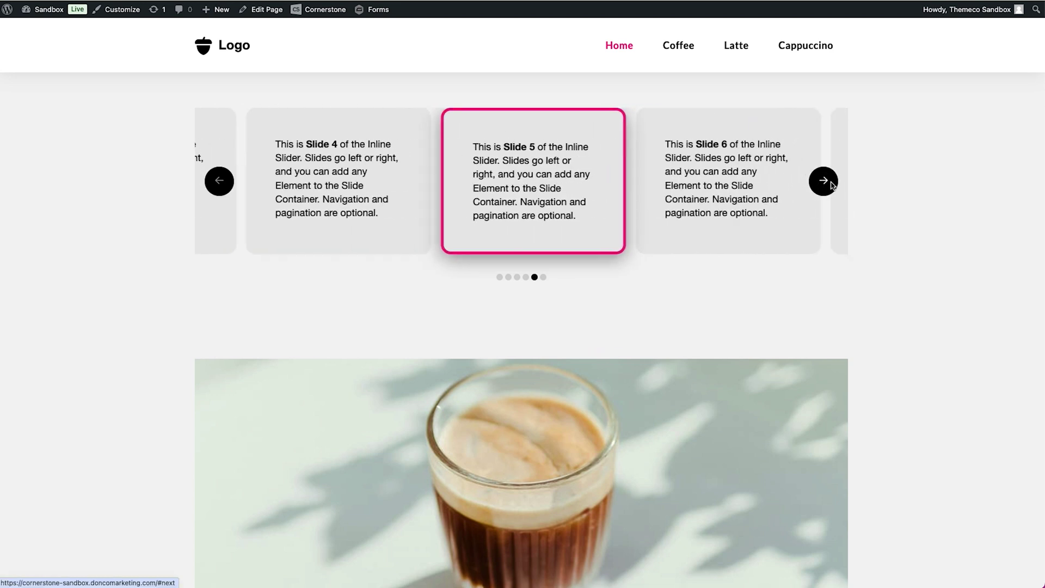
click(831, 184)
click(831, 185)
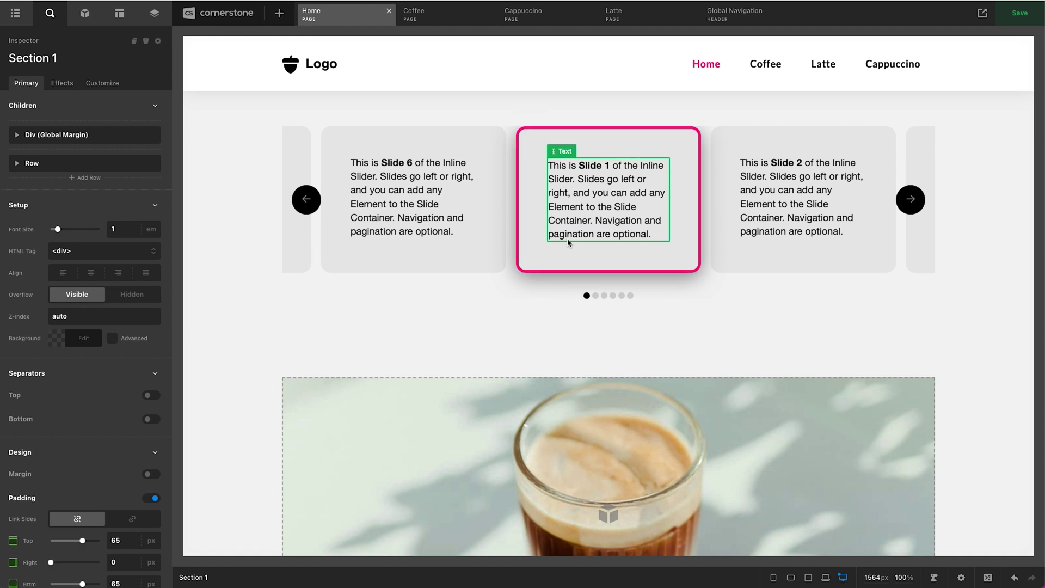
In the Slide Container's Element CSS, add a background property line after the box-shadow rule
click(511, 238)
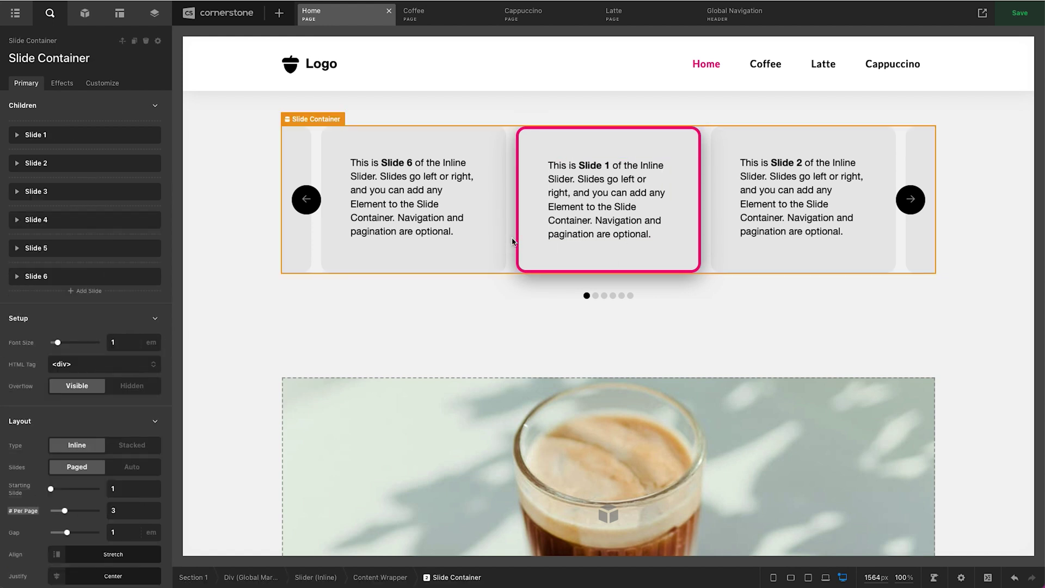
click(102, 83)
click(98, 163)
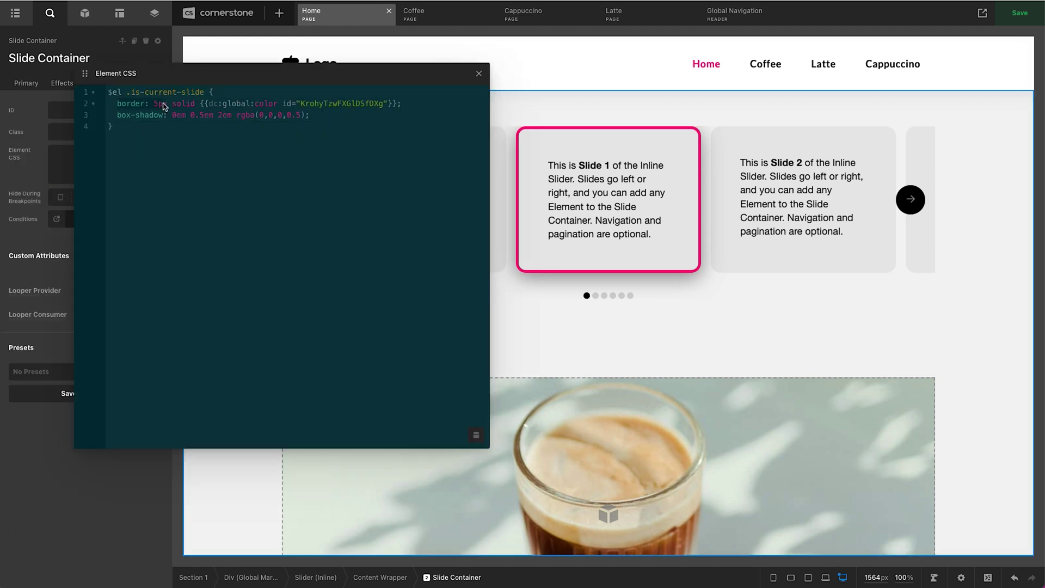
click(118, 117)
click(319, 120)
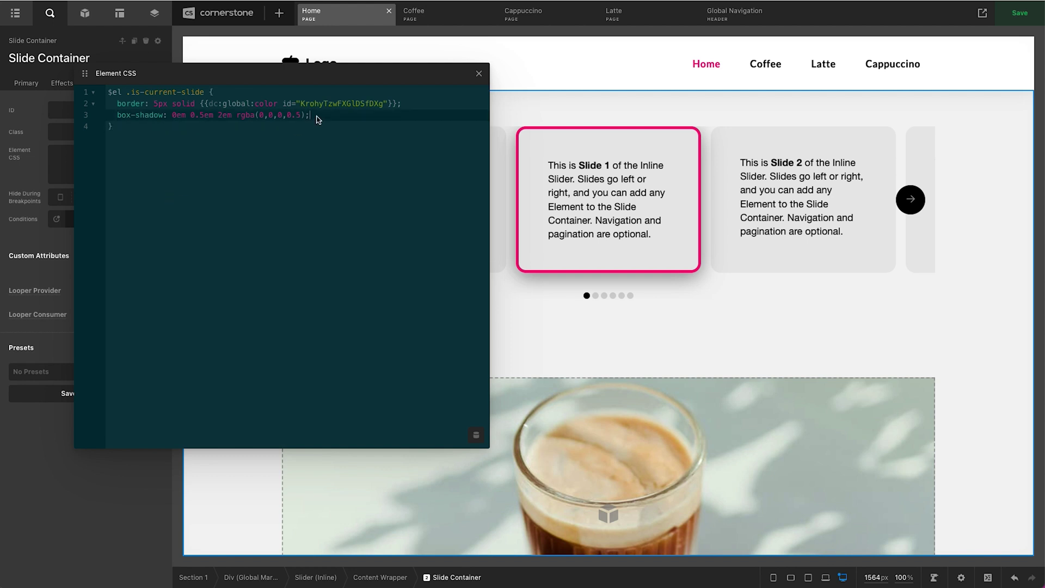
key(Return)
text(background:)
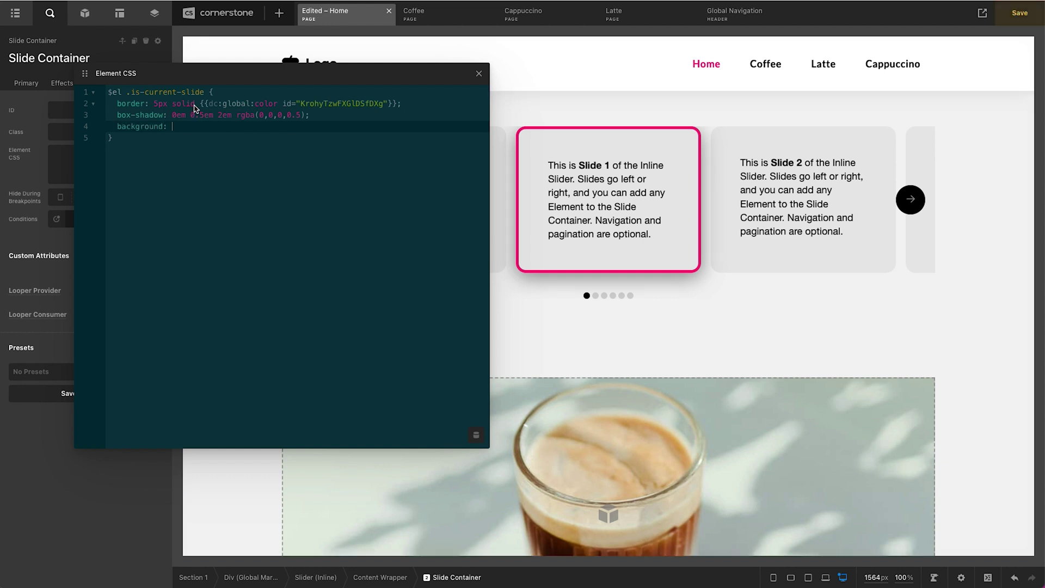
Set the background to the border's global colour token and save the page
drag(198, 105, 394, 107)
key(ctrl+c)
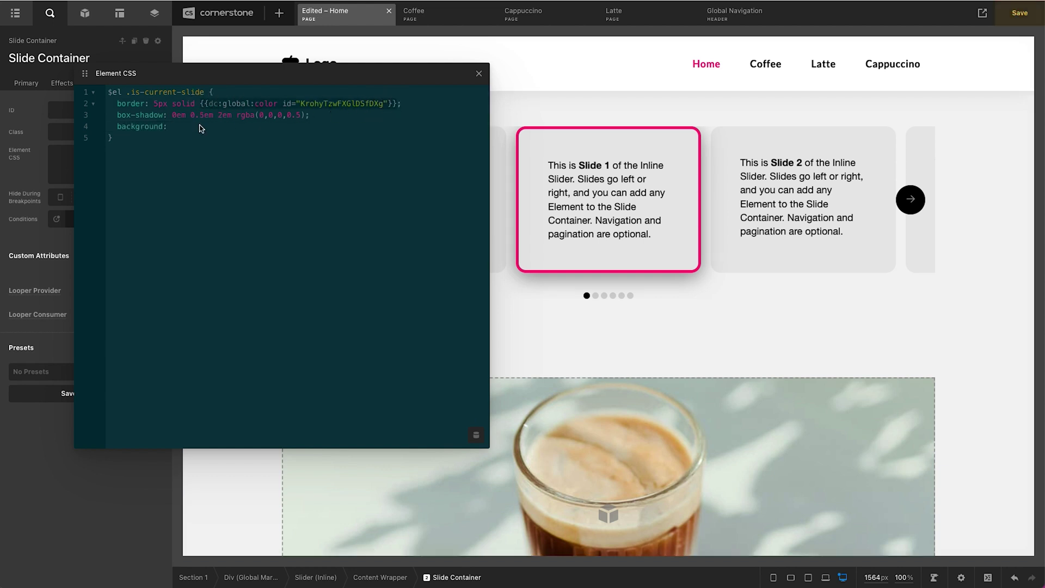
click(200, 127)
key(ctrl+v)
text(;)
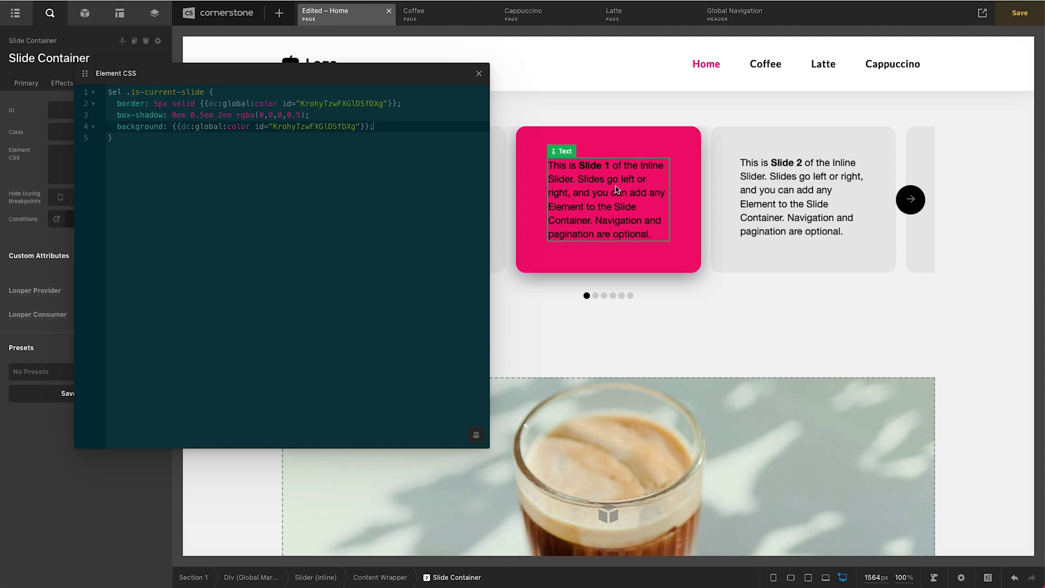
key(ctrl+s)
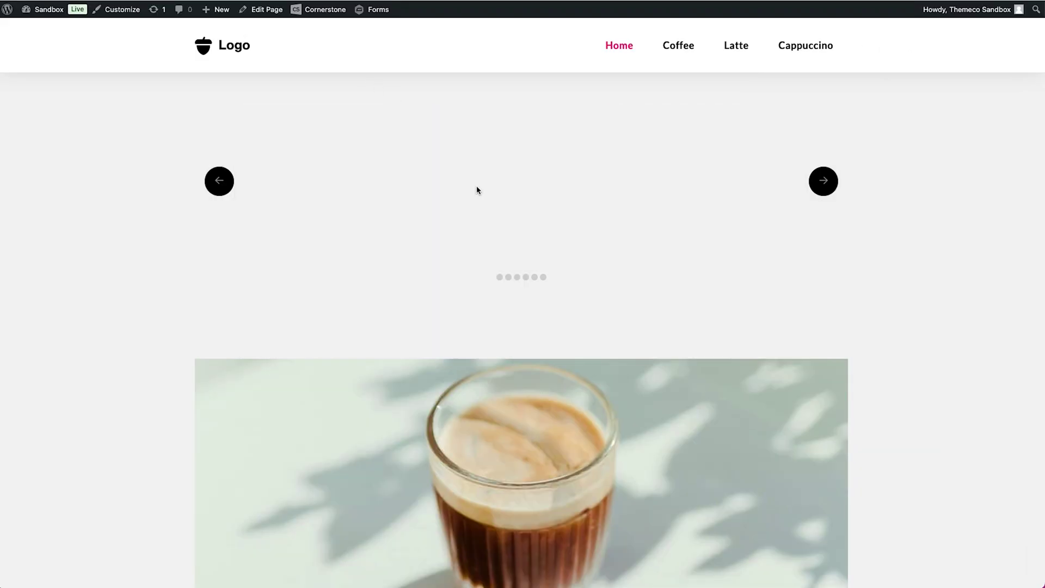
Inspect the live current slide's text in DevTools and select its x-text class name
right_click(502, 171)
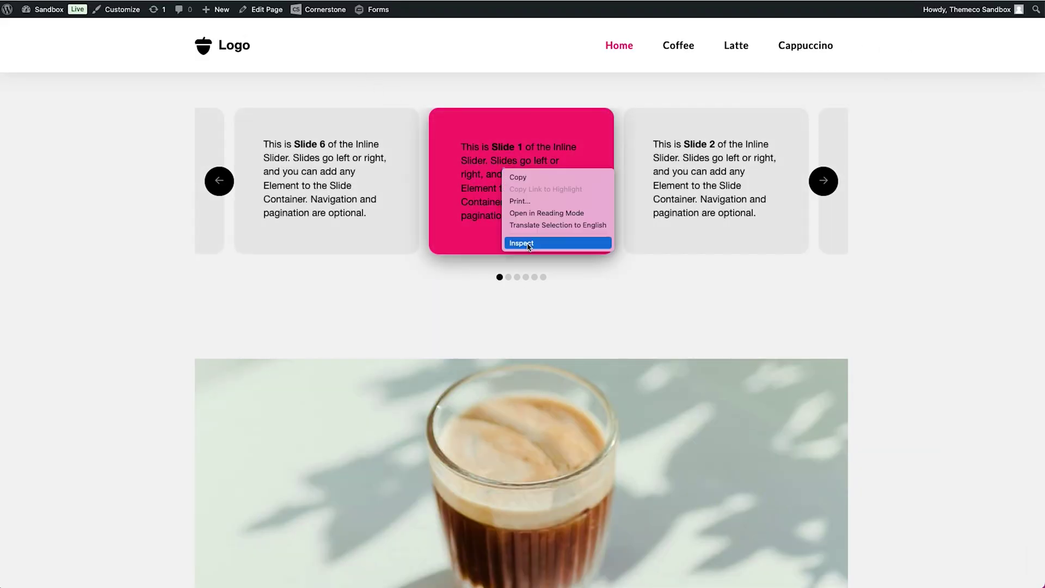
click(528, 244)
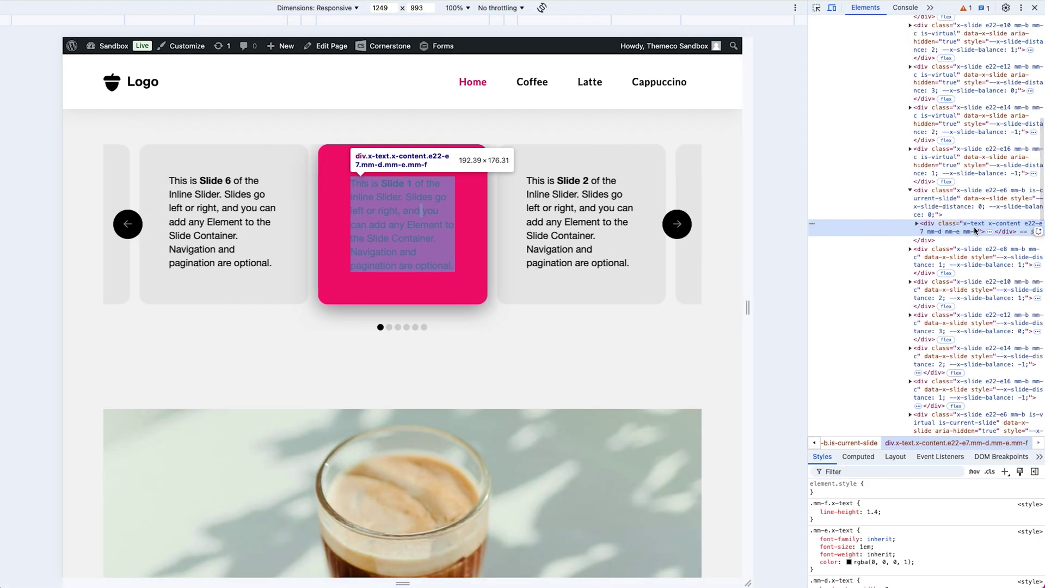
double_click(975, 227)
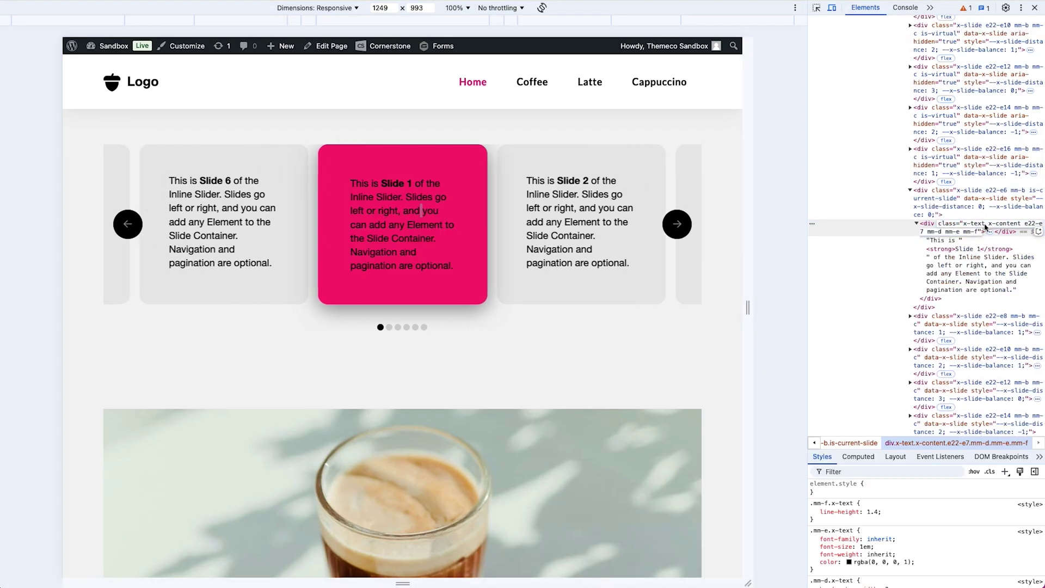
drag(986, 226, 962, 234)
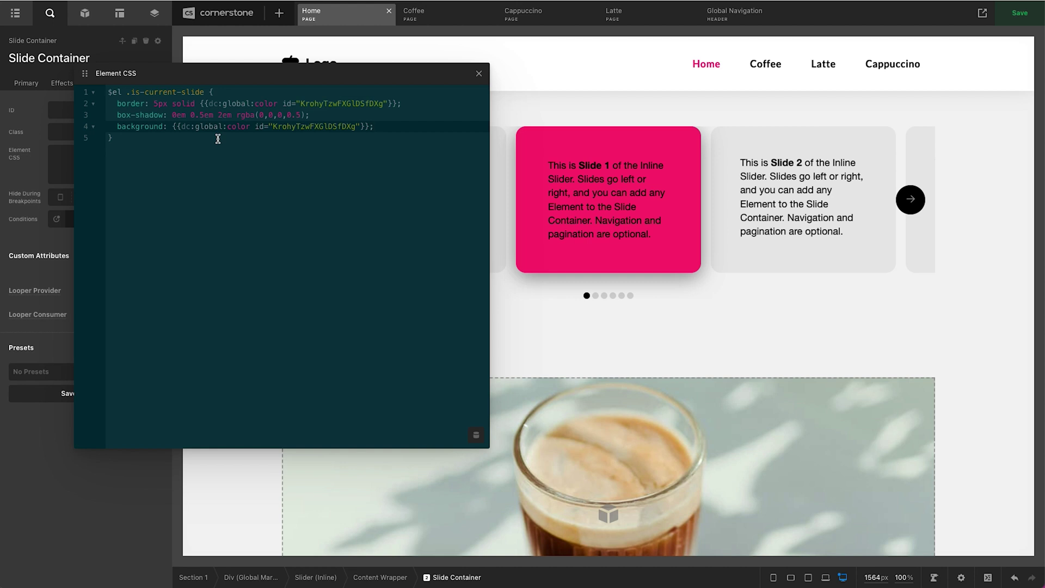
Add a '$el .is-current-slide .x-text' rule with 'color: white;' and save the Home page
click(218, 138)
key(Return)
key(Return)
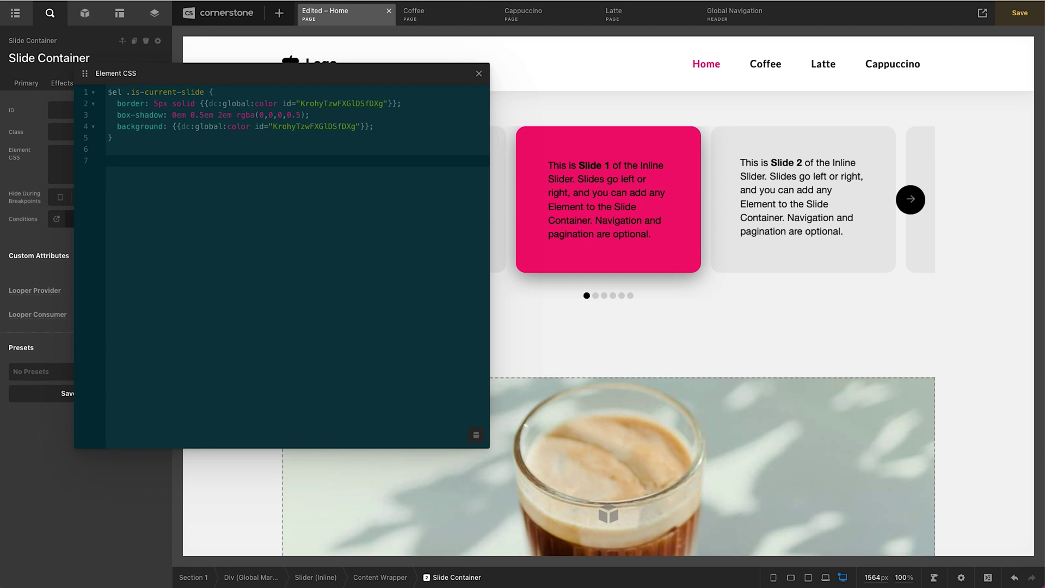
text($el .is-current-slide .x-text {)
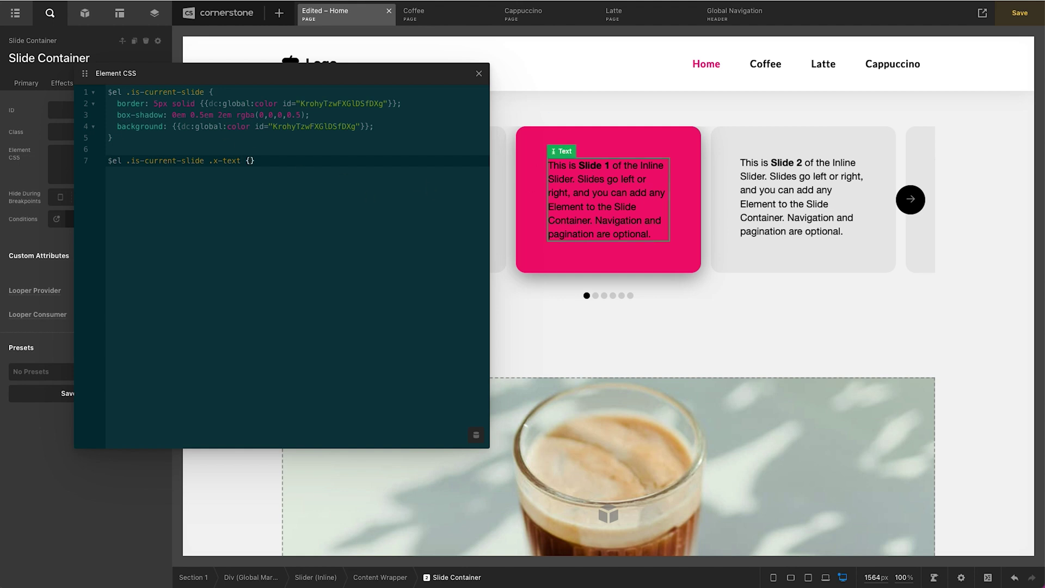
key(Return)
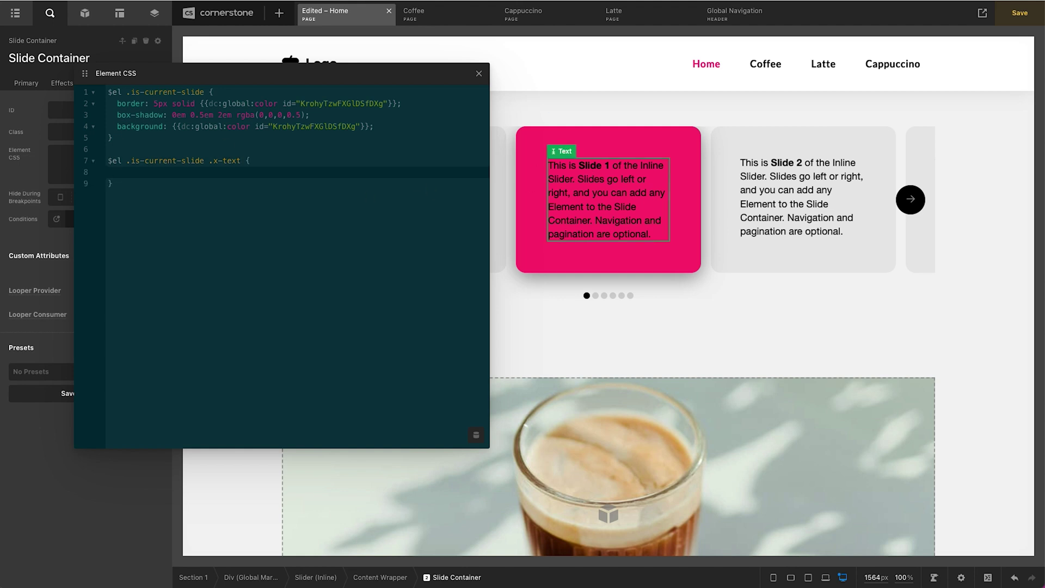
text(color: white;)
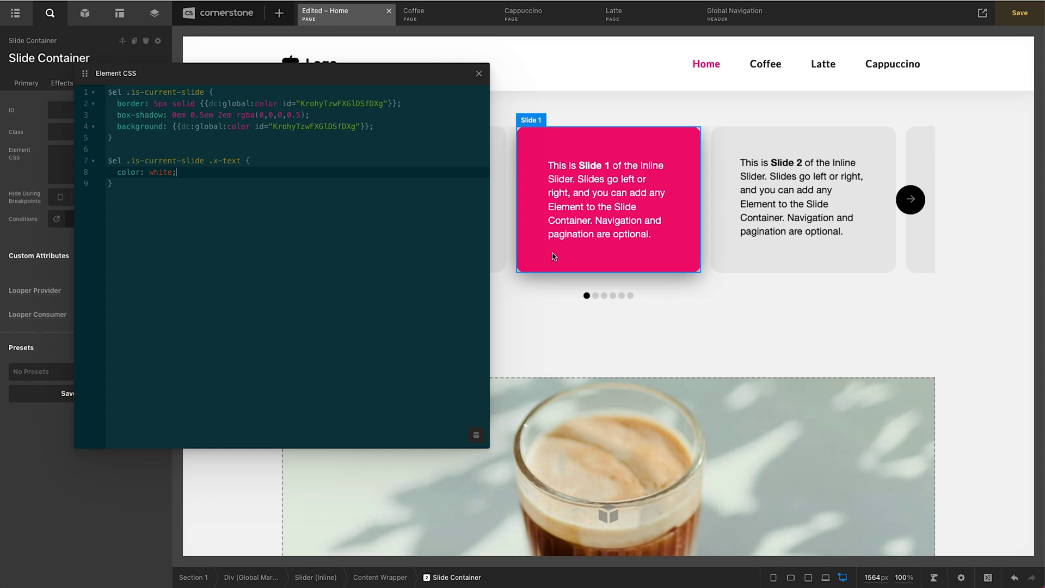
key(ctrl+s)
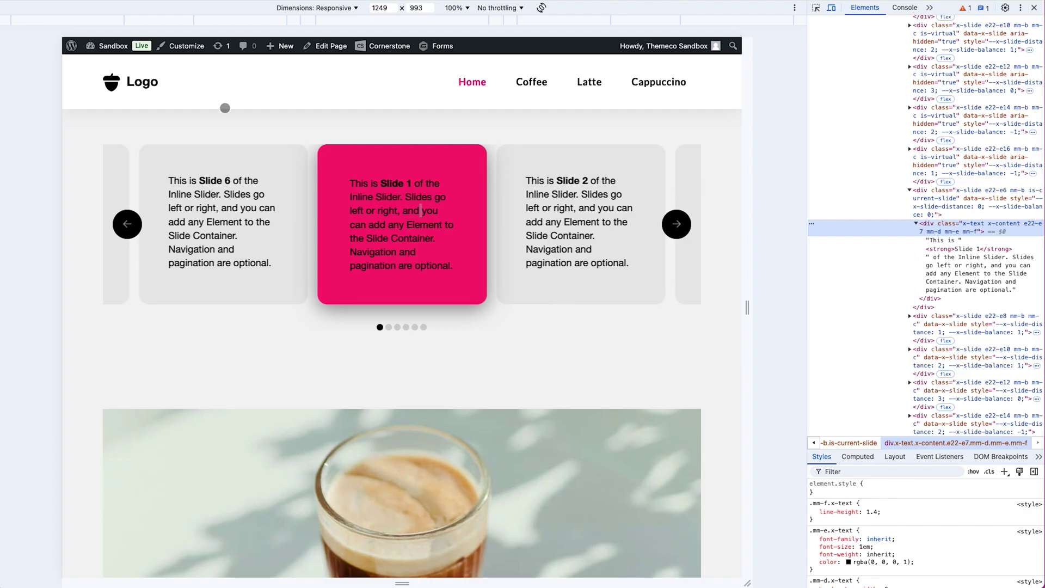
key(ctrl+r)
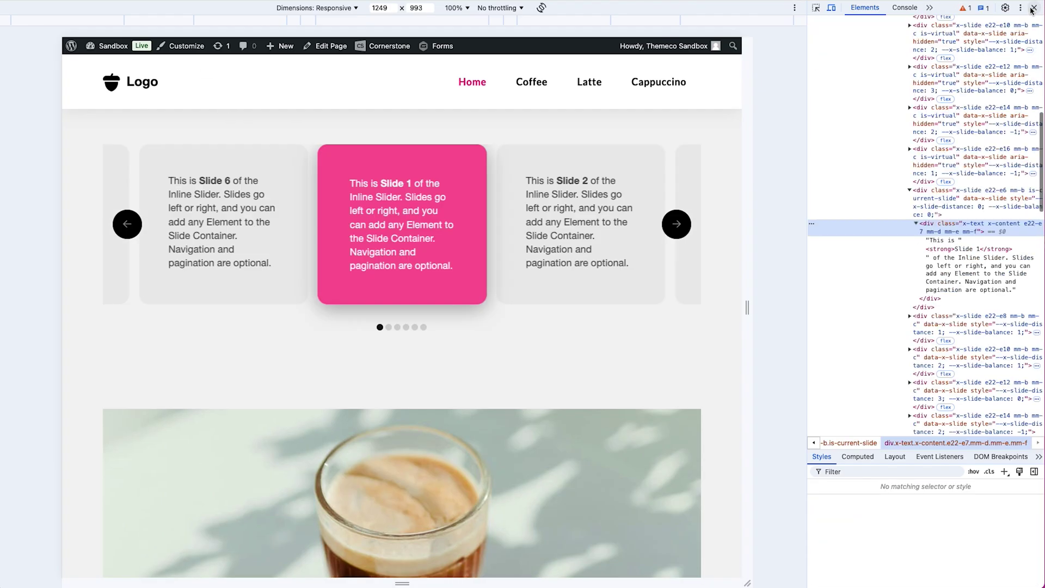
click(1032, 7)
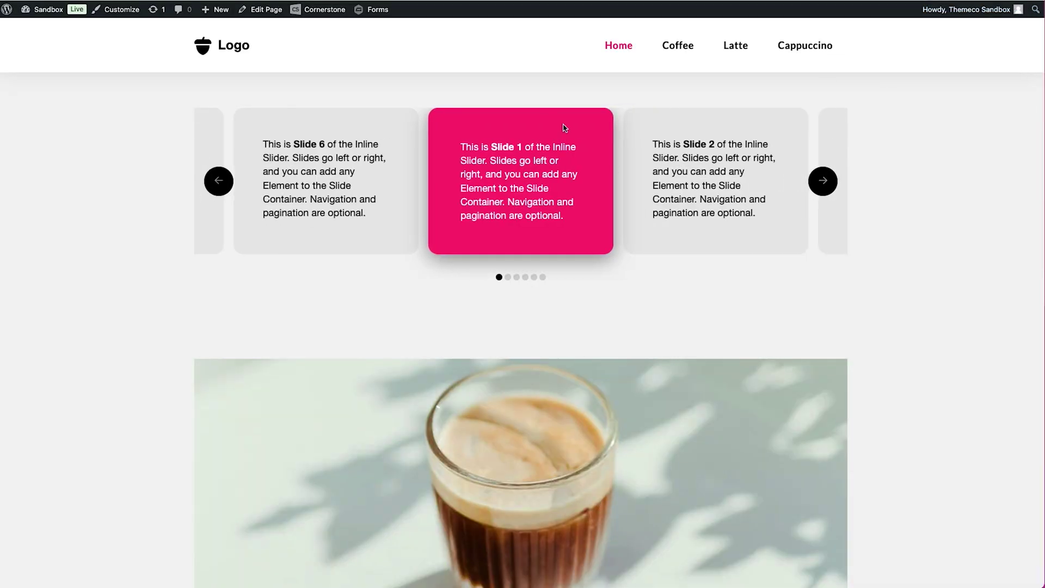
click(822, 180)
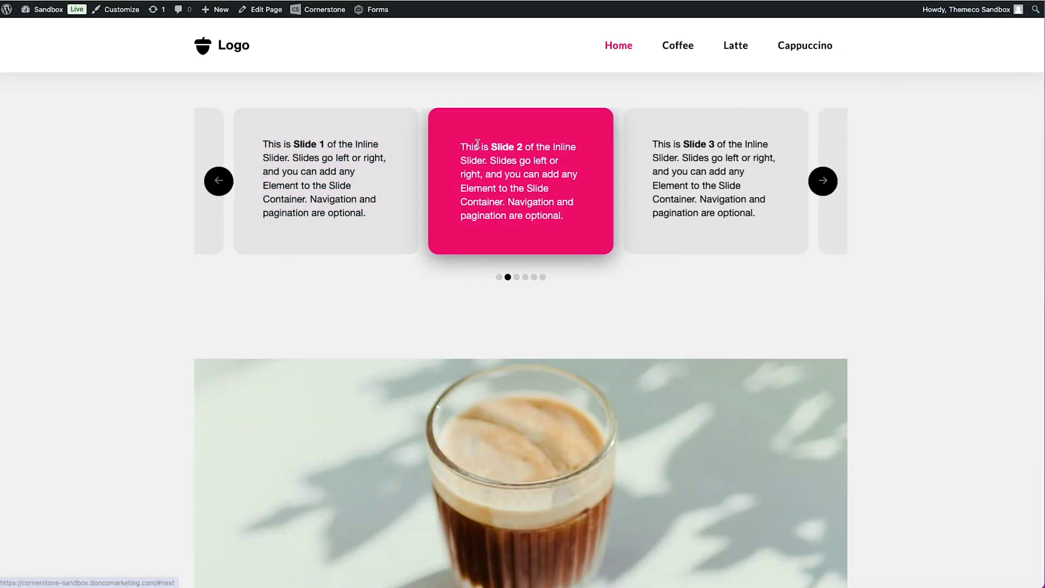
click(820, 182)
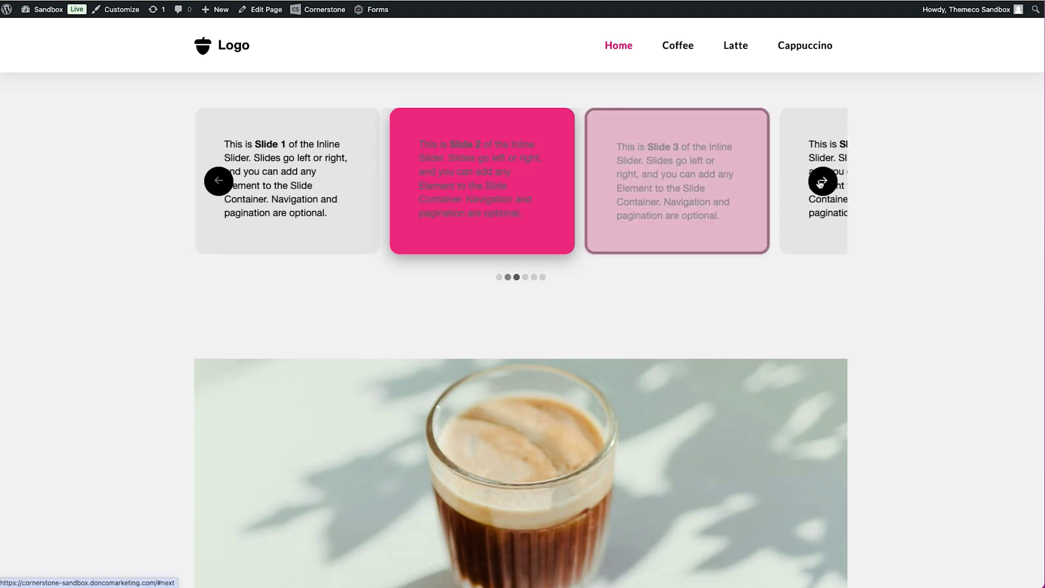
click(820, 183)
click(820, 183)
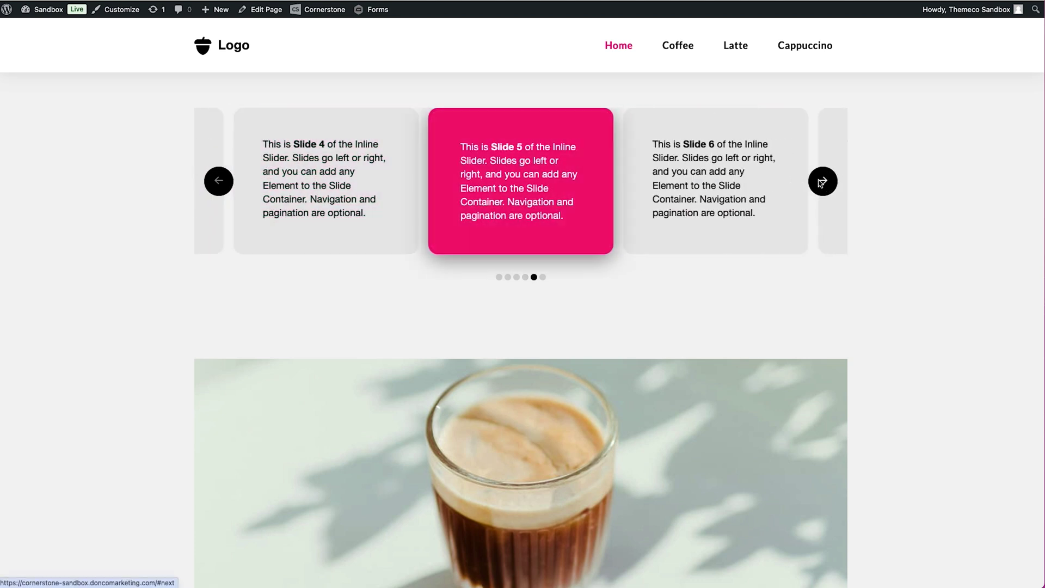
click(821, 183)
click(820, 182)
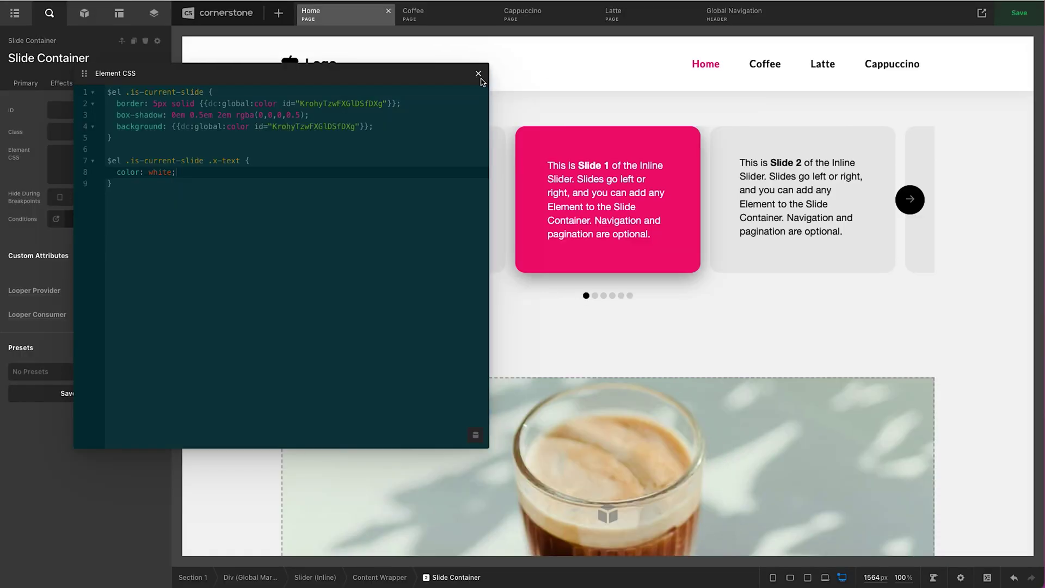
click(477, 73)
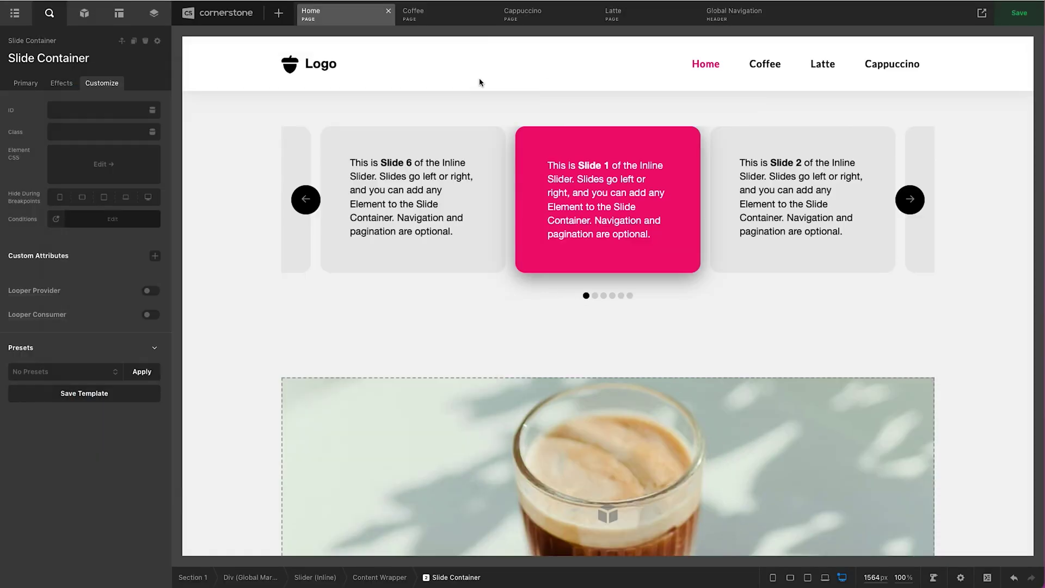
On the Coffee page, search Elements for 'bread' and place Breadcrumbs in the hero
click(437, 15)
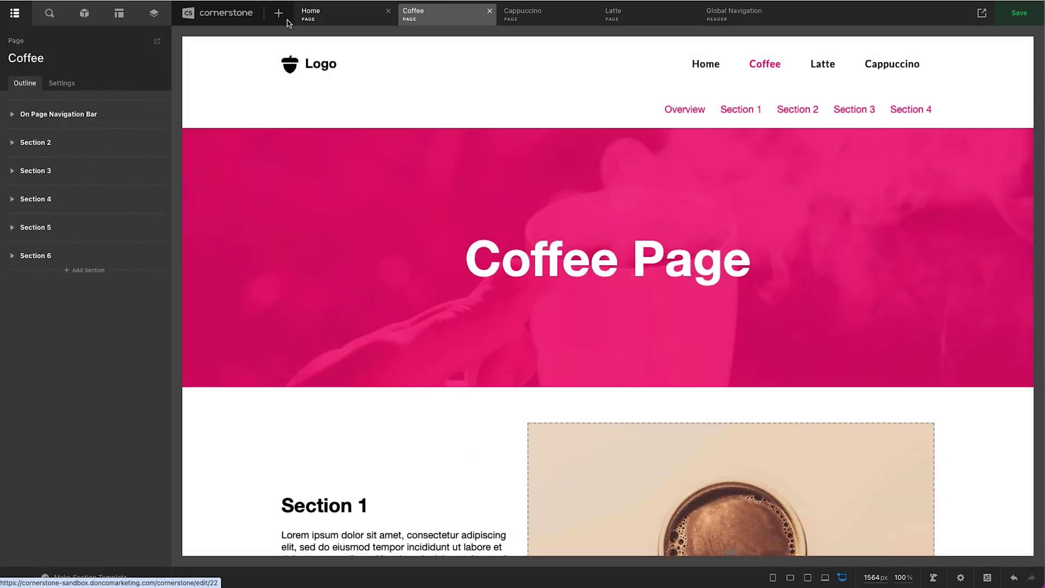
click(84, 13)
text(bread)
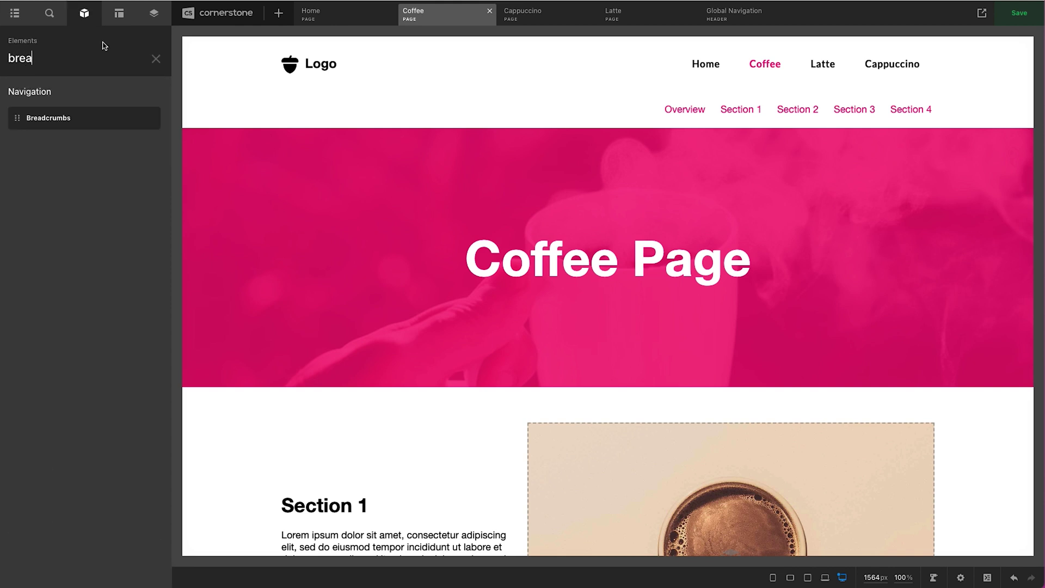
drag(65, 112, 550, 248)
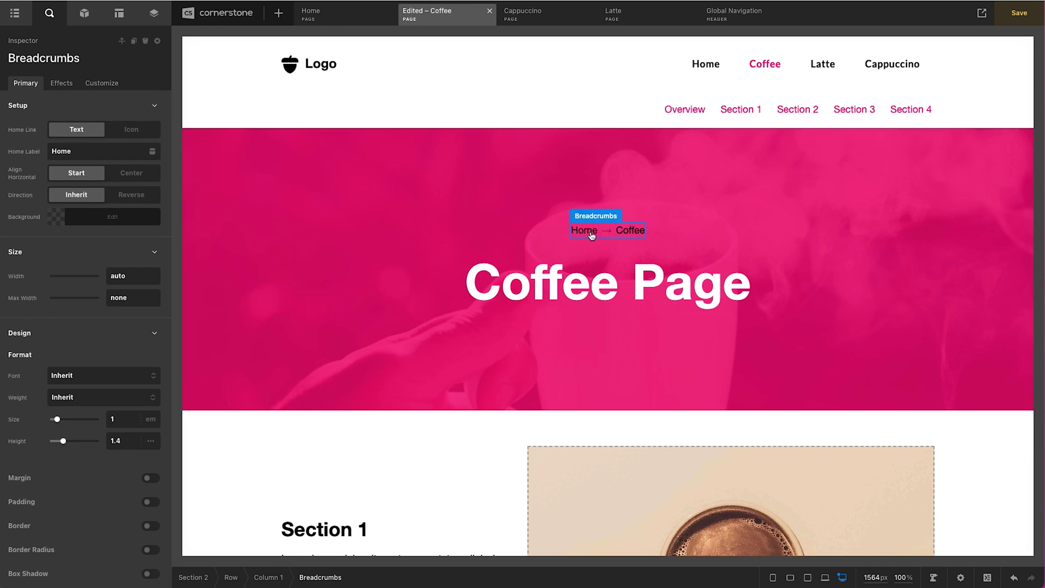
Set the breadcrumb links' hover colour to fully opaque white and save the page
scroll(126, 179, down, 8)
click(98, 301)
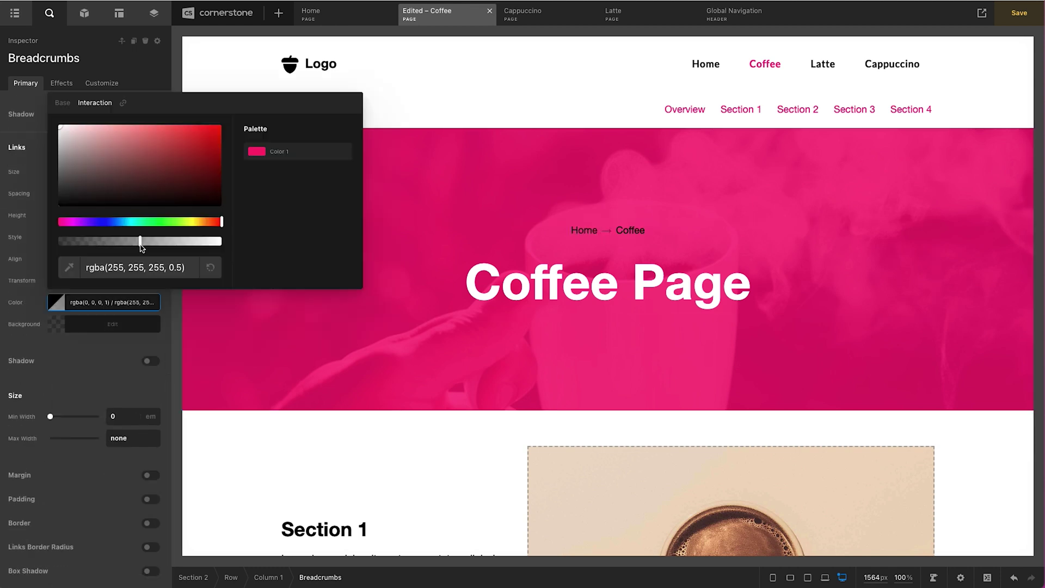
drag(152, 239, 220, 241)
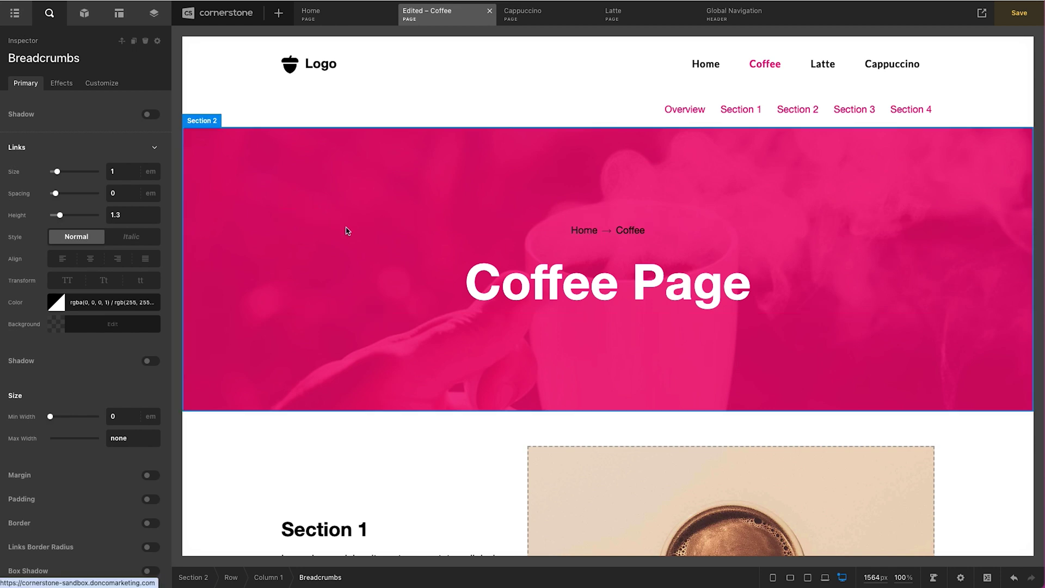
key(ctrl+s)
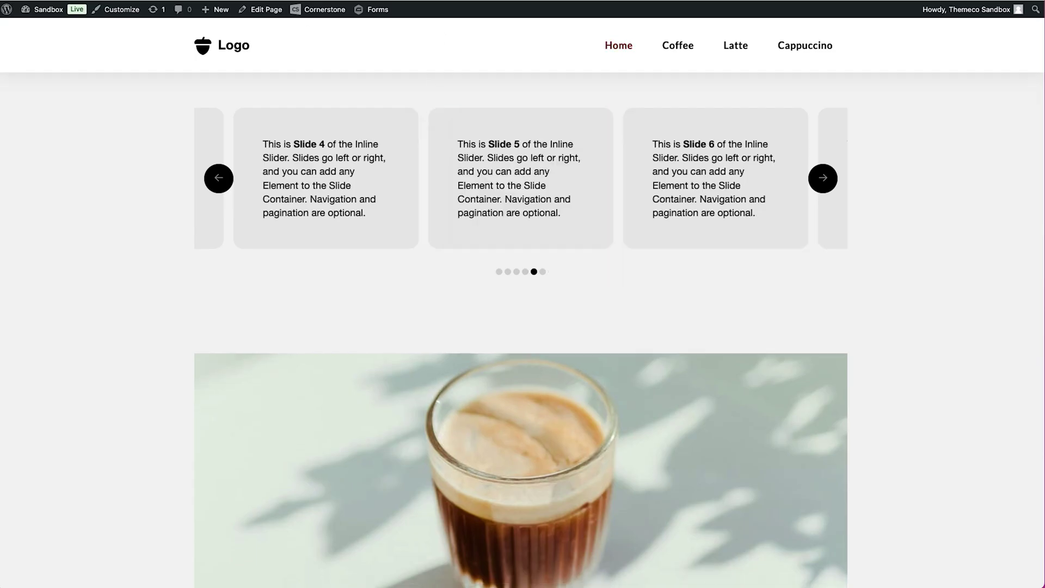
click(685, 51)
right_click(544, 215)
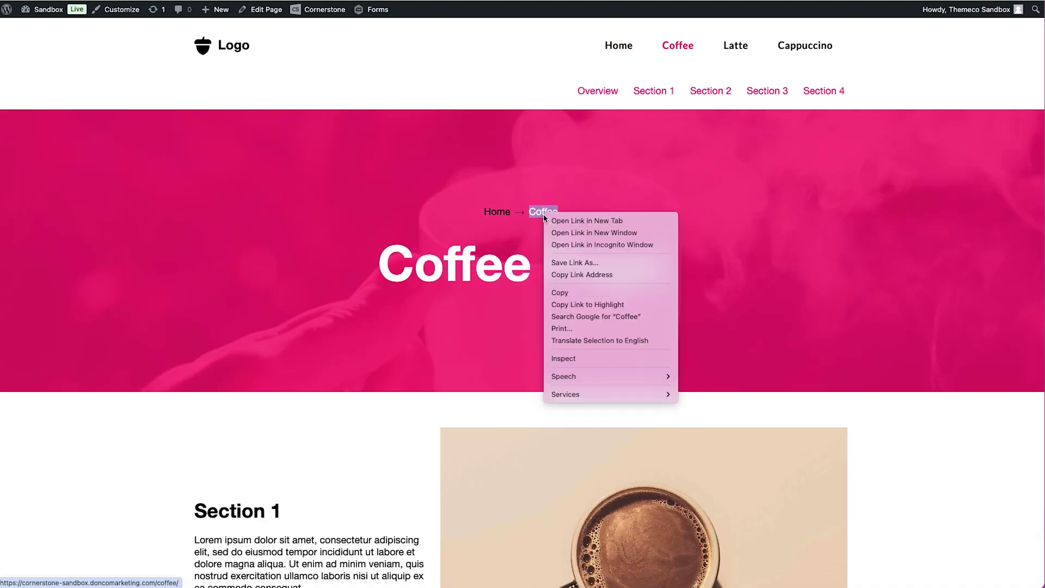
click(566, 359)
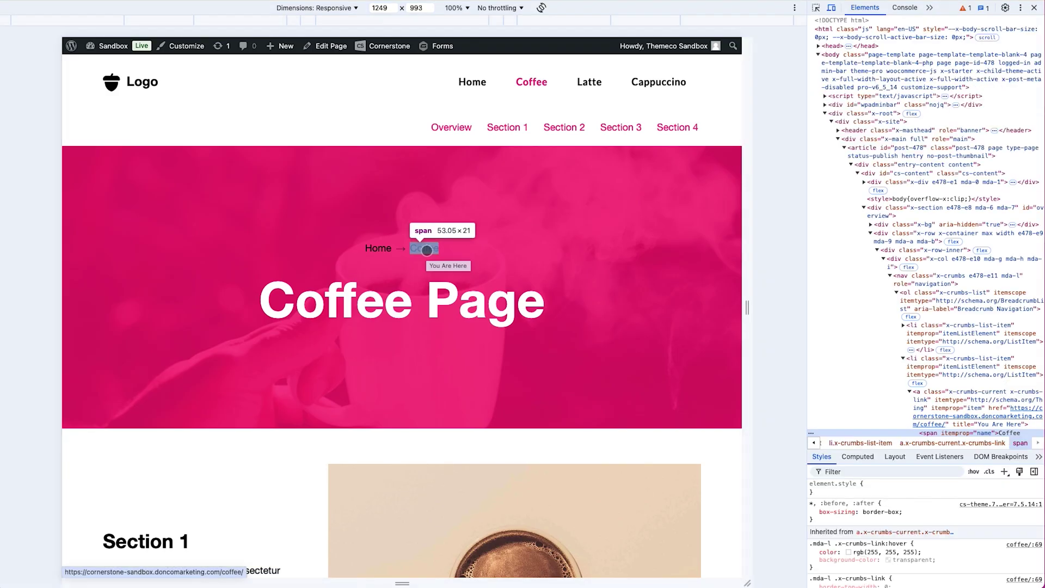
scroll(922, 240, down, 1)
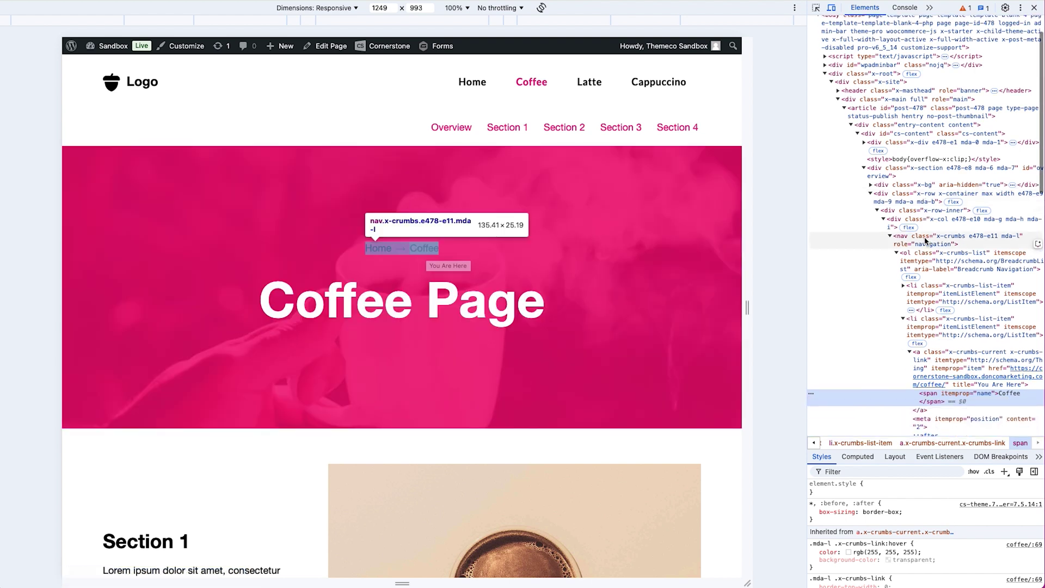
click(958, 358)
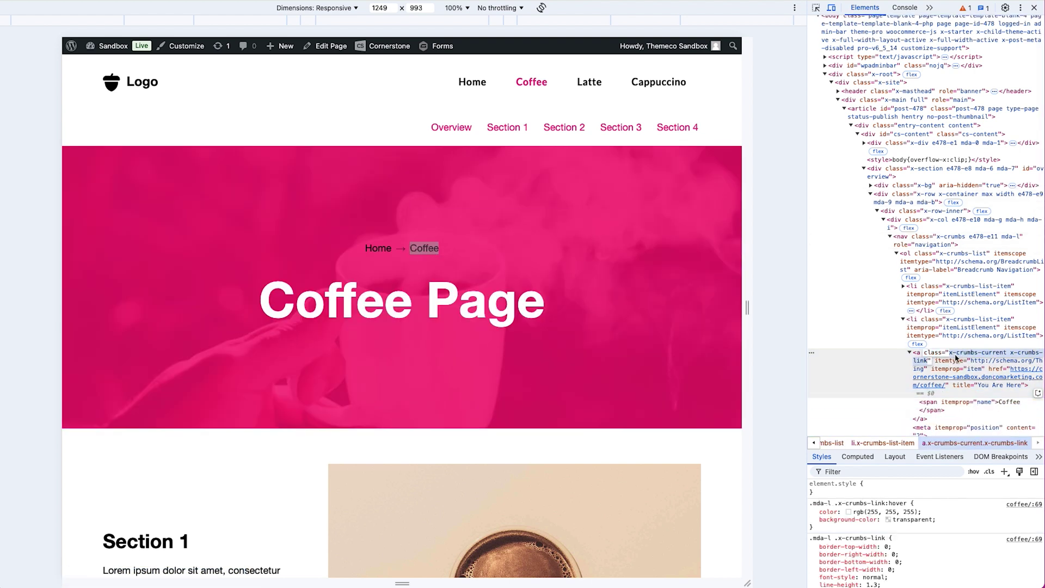
click(950, 353)
drag(950, 354, 1006, 356)
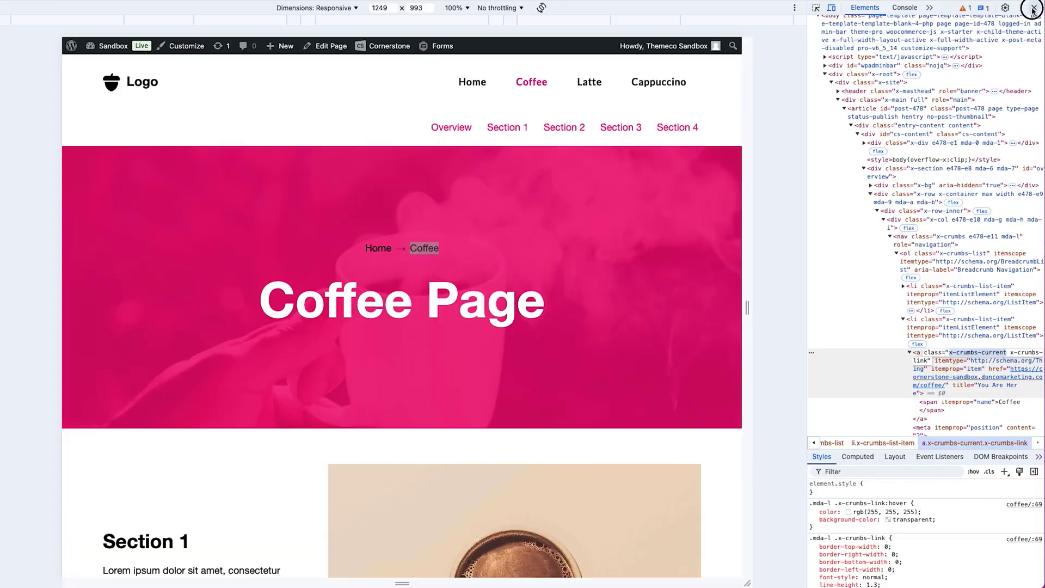
click(1033, 8)
click(380, 130)
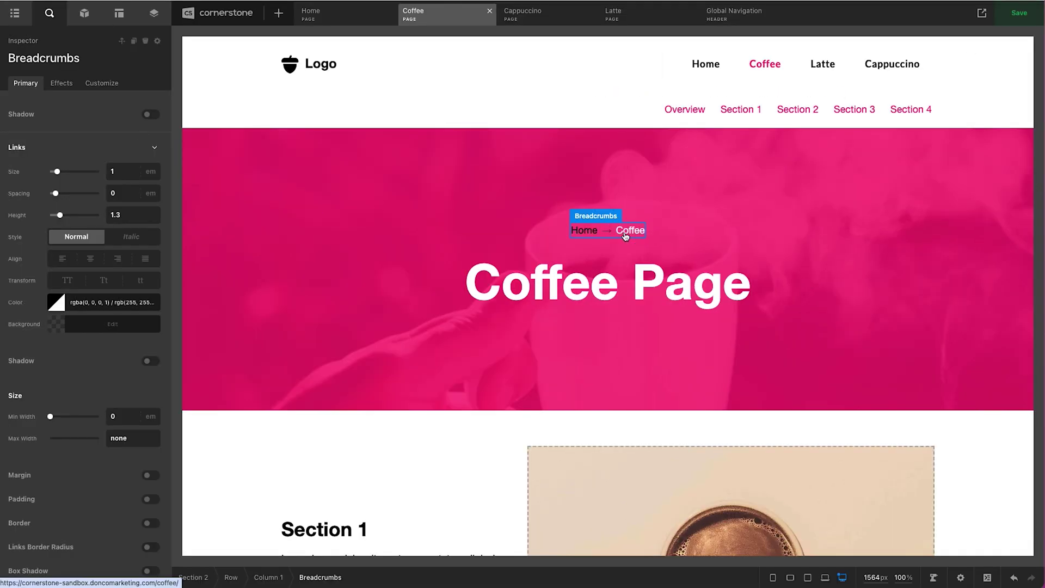
Add the Breadcrumbs Element CSS rule '$el .x-crumbs-current { color: white; }' and save
click(100, 84)
click(76, 165)
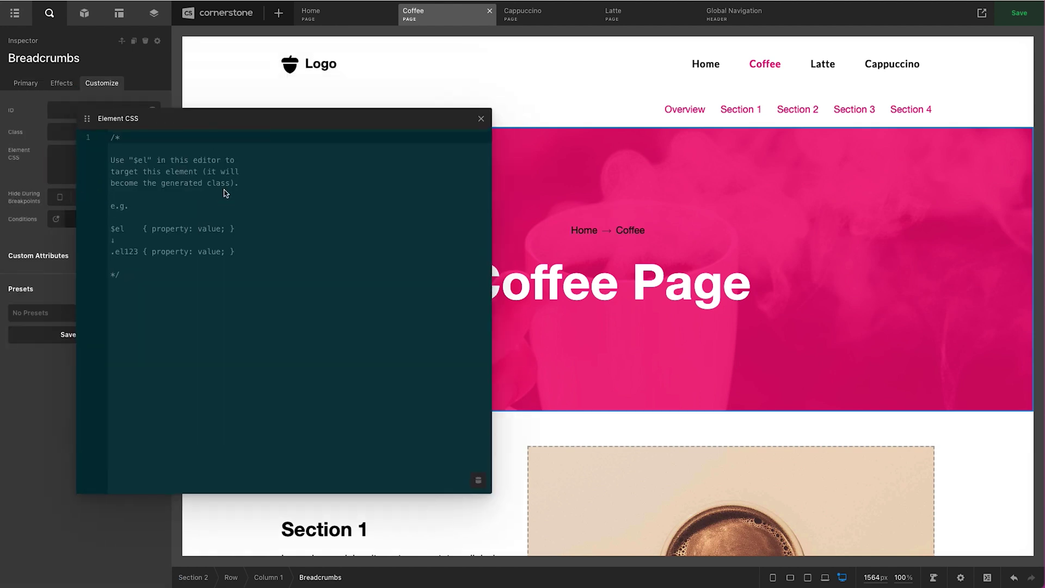
text($el)
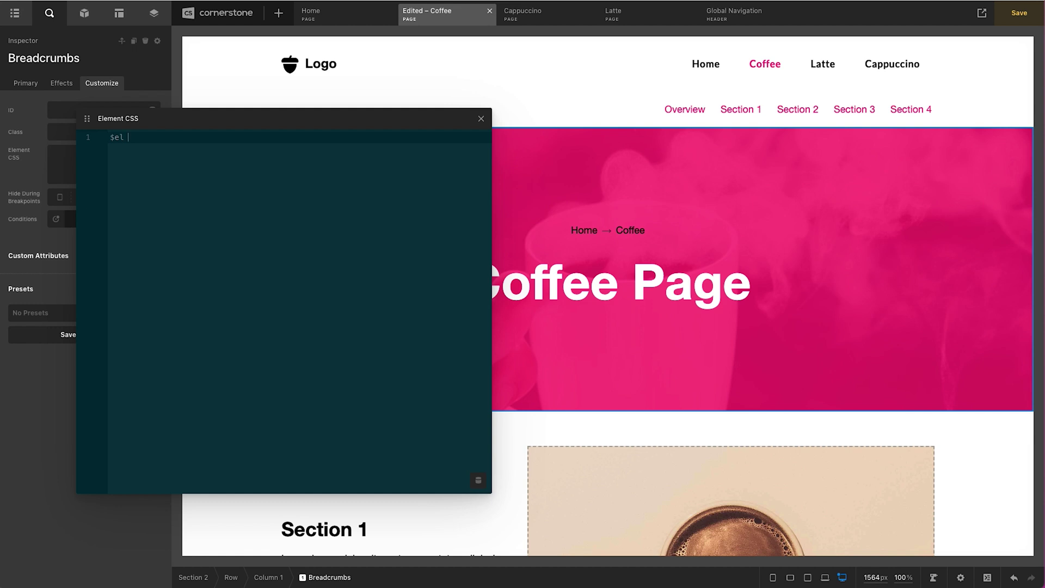
text( .x-crumbs-current {)
key(Return)
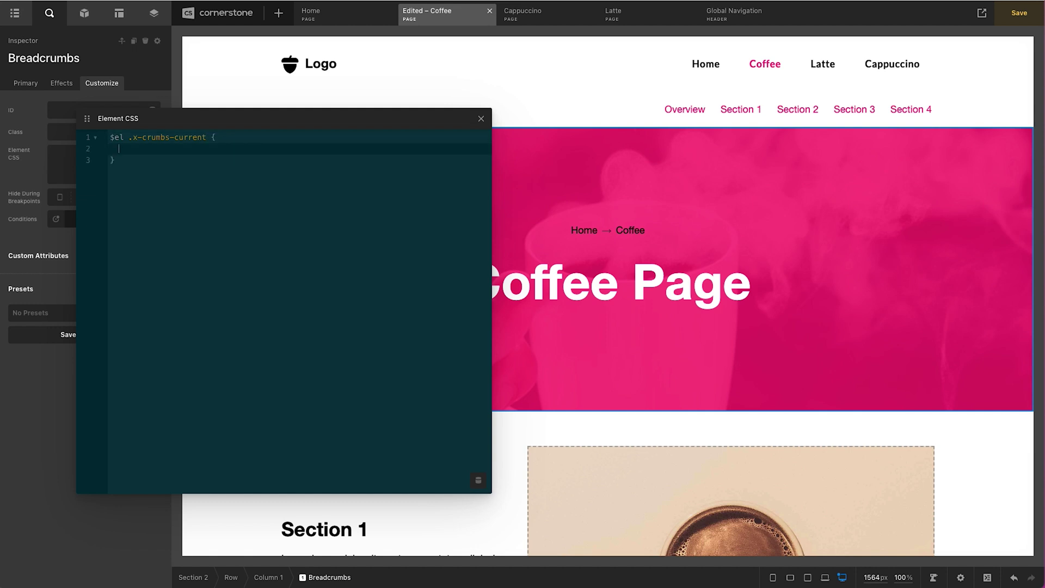
text(color: white;)
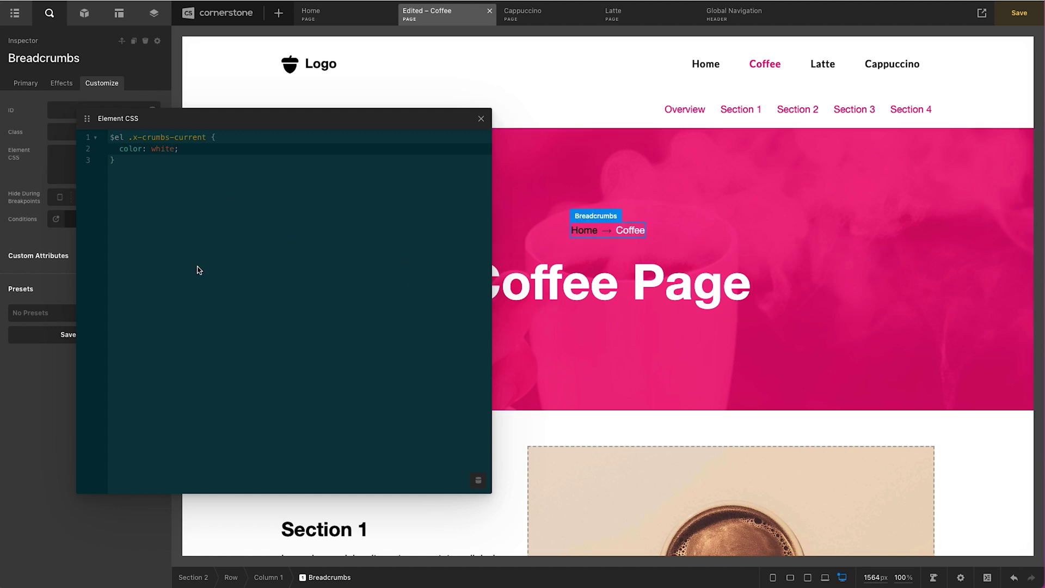
key(ctrl+s)
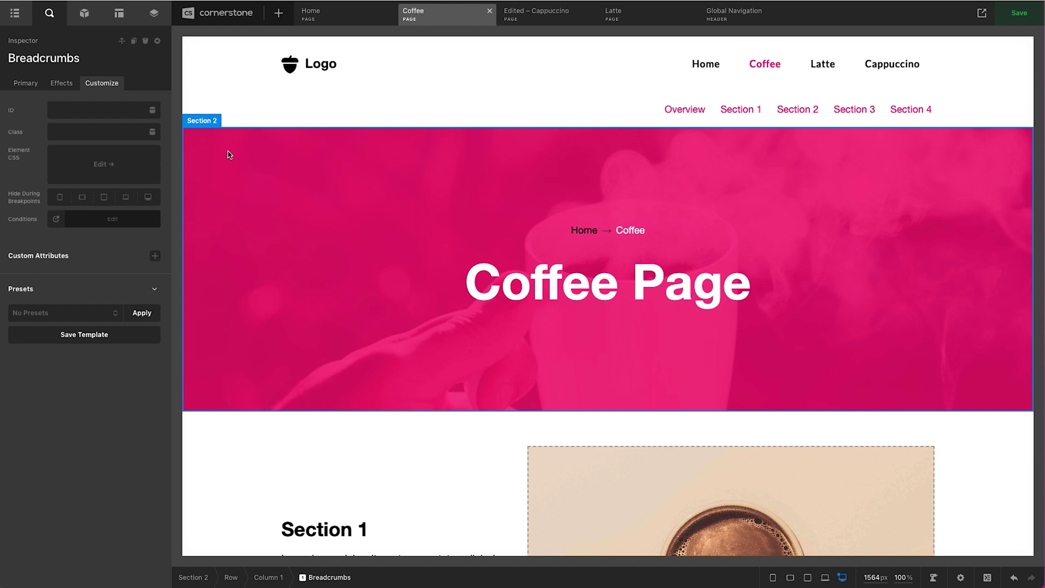